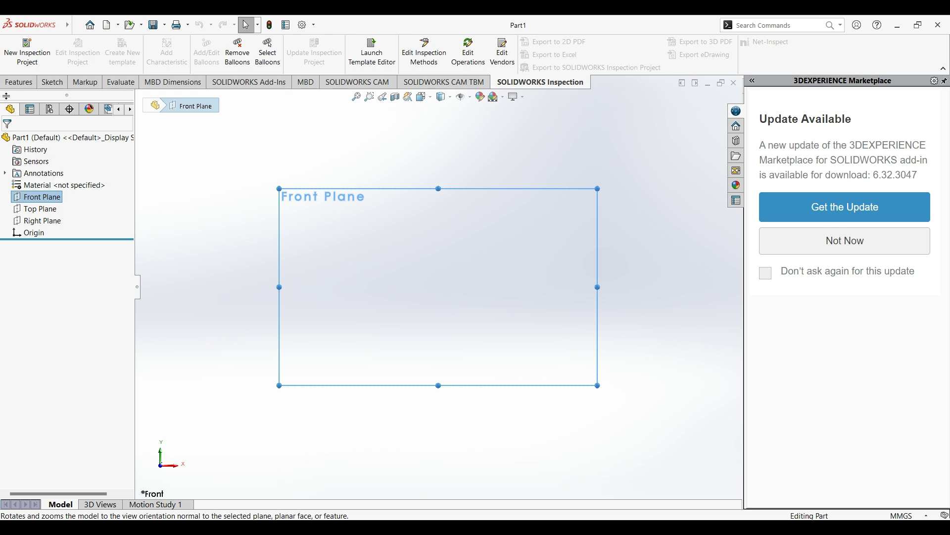
Step: Sketch a circle of radius 30 mm centred on the origin on the Front Plane
{"action": "left_click", "coordinate": [60, 83]}
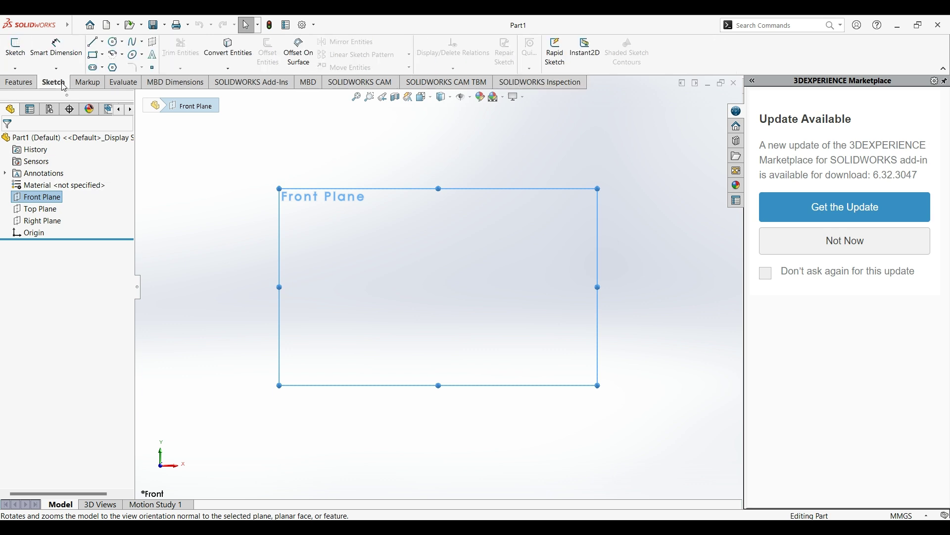
{"action": "left_click", "coordinate": [114, 43]}
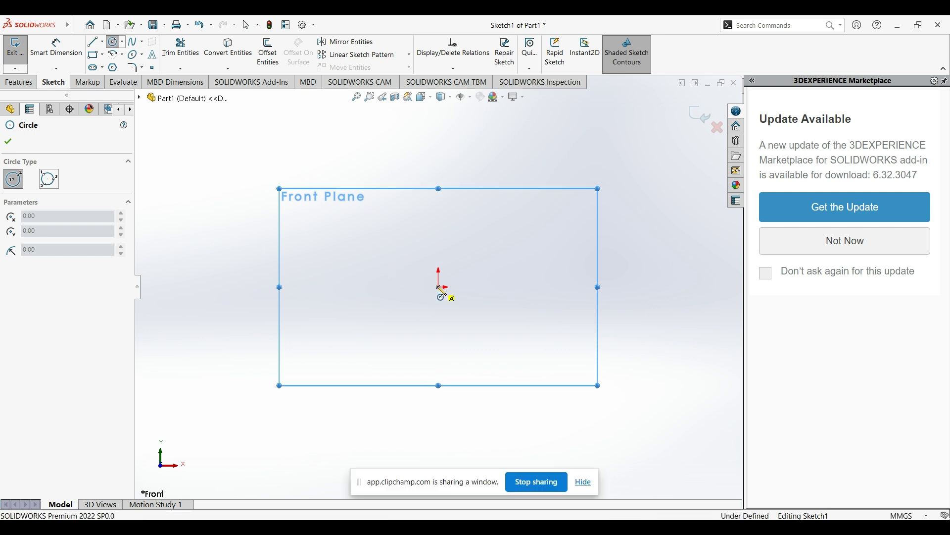
{"action": "left_click", "coordinate": [440, 288]}
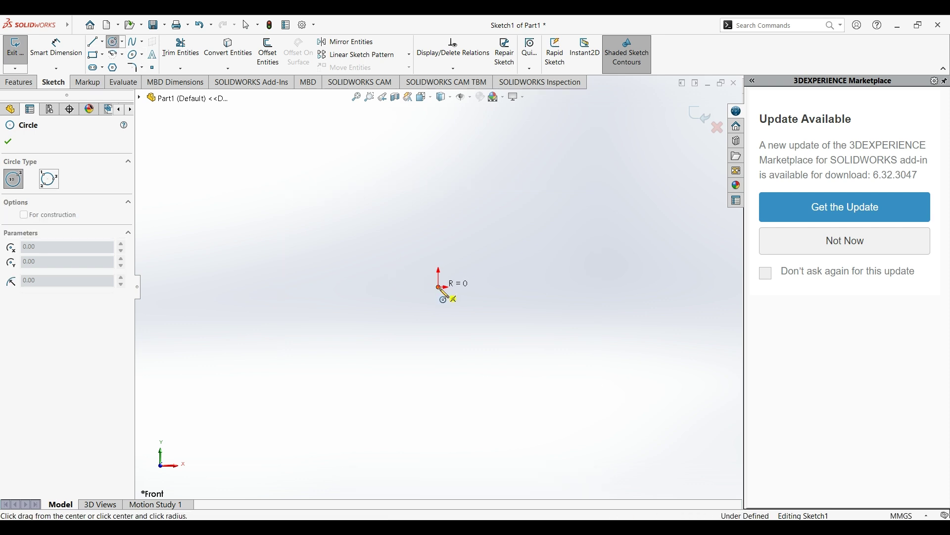
{"action": "left_click", "coordinate": [464, 347]}
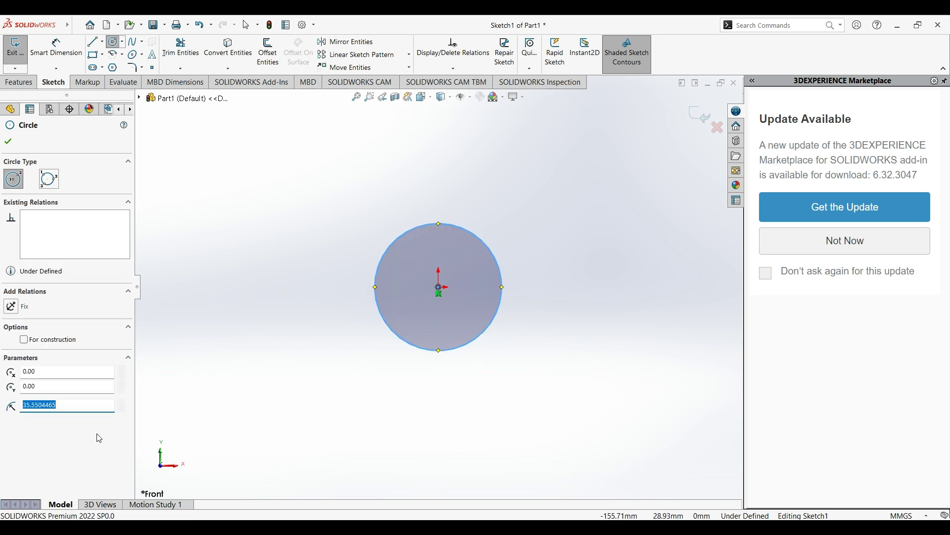
{"action": "type", "text": "30"}
{"action": "left_click", "coordinate": [10, 142]}
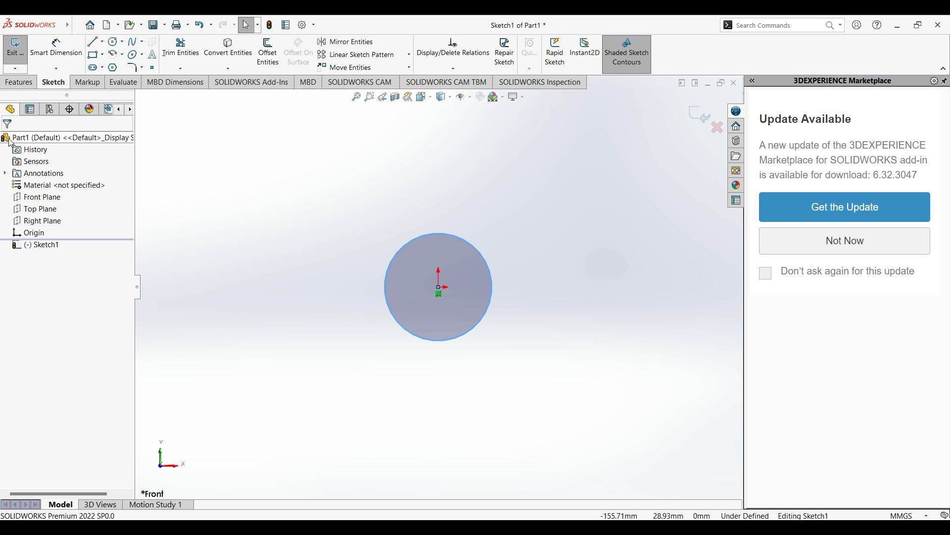
Step: Extrude the circle as a blind boss 2400 mm long
{"action": "left_click", "coordinate": [20, 83]}
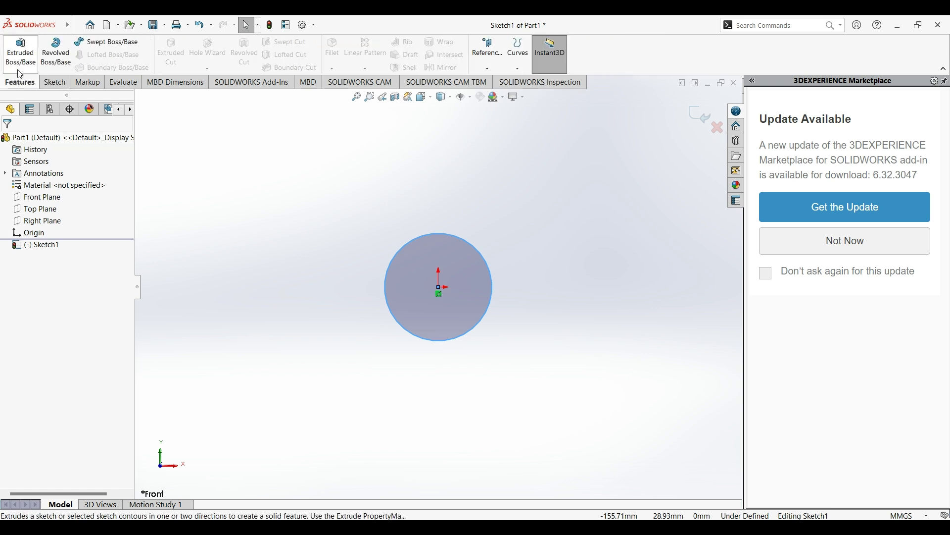
{"action": "left_click", "coordinate": [20, 50]}
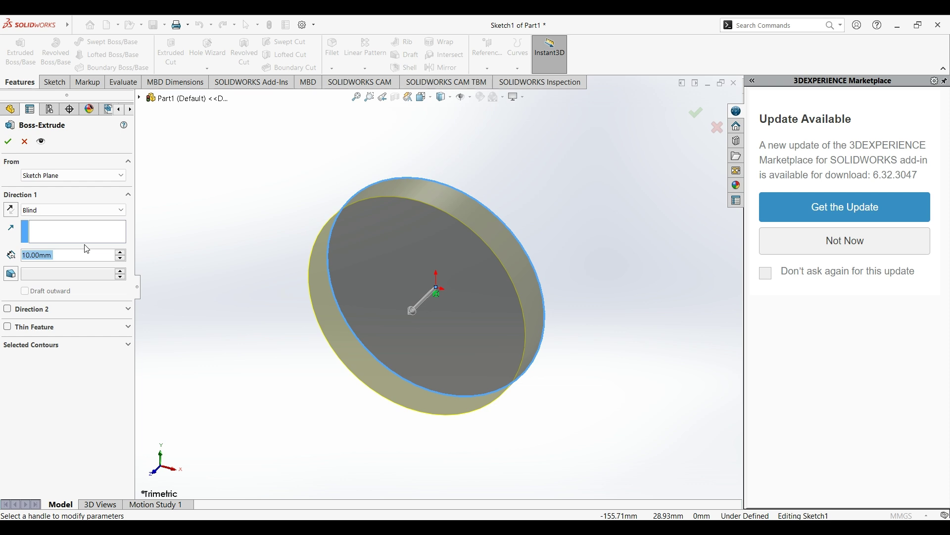
{"action": "type", "text": "2400"}
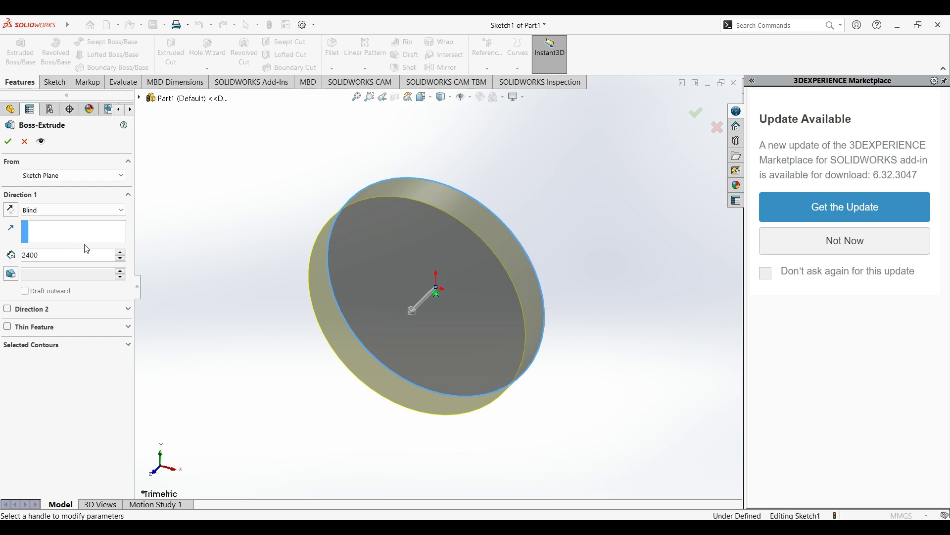
{"action": "left_click", "coordinate": [9, 143]}
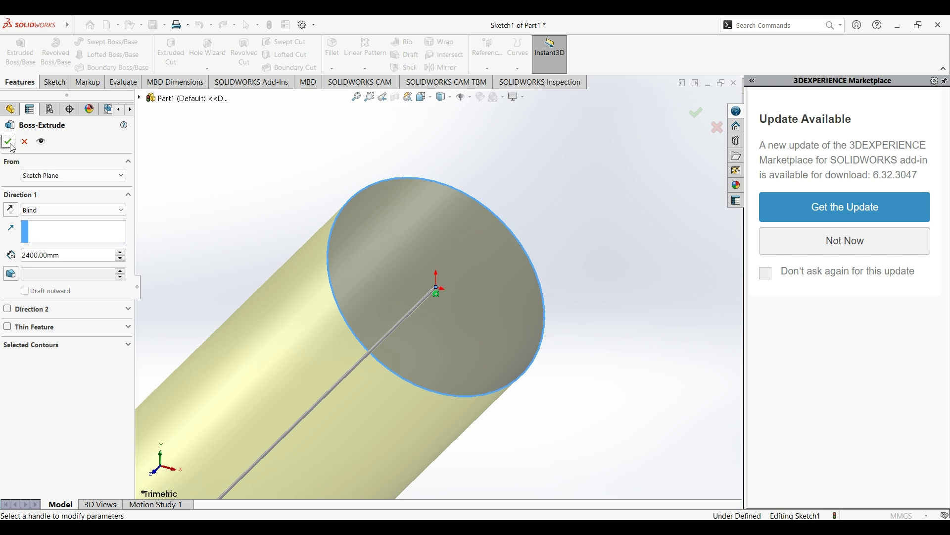
{"action": "left_click", "coordinate": [9, 142]}
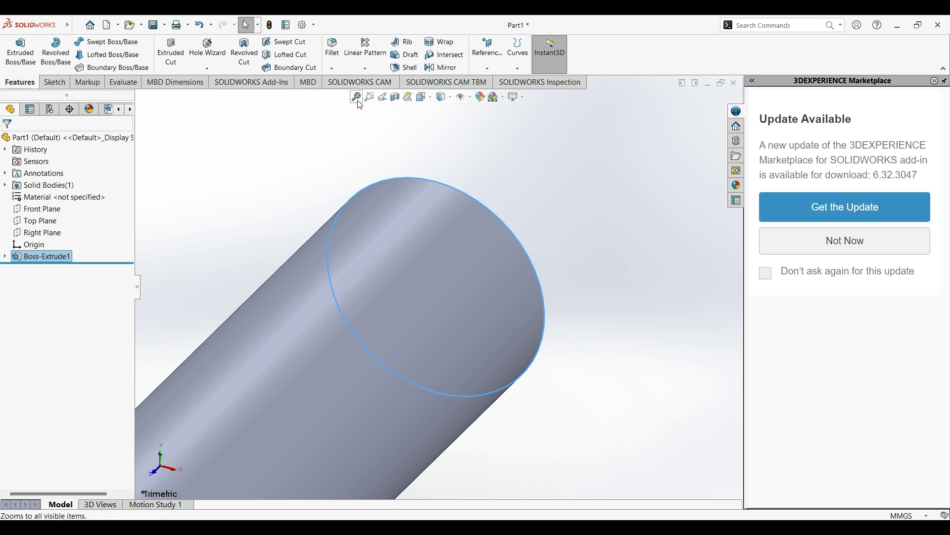
Step: Sketch a concentric circle of radius 20 mm on the front end face of the rod
{"action": "left_click", "coordinate": [360, 102]}
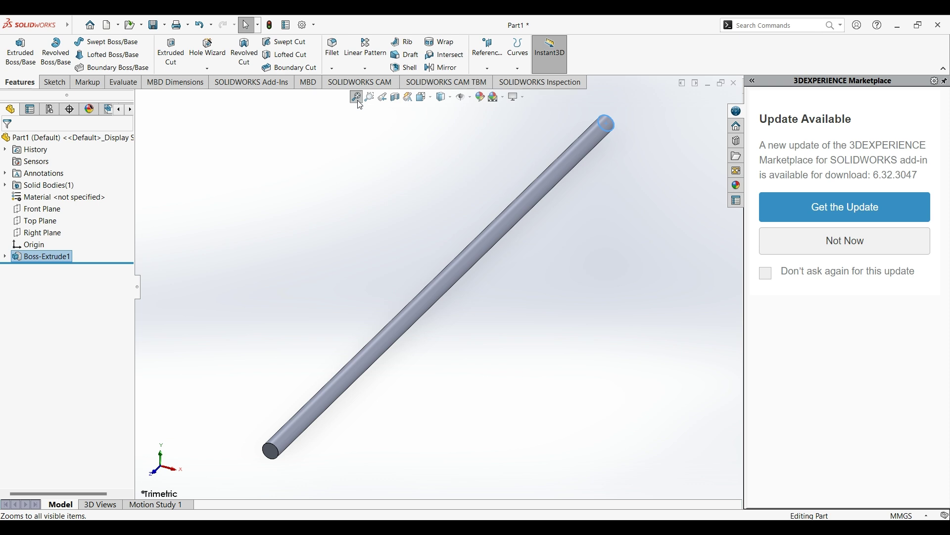
{"action": "left_click", "coordinate": [272, 460]}
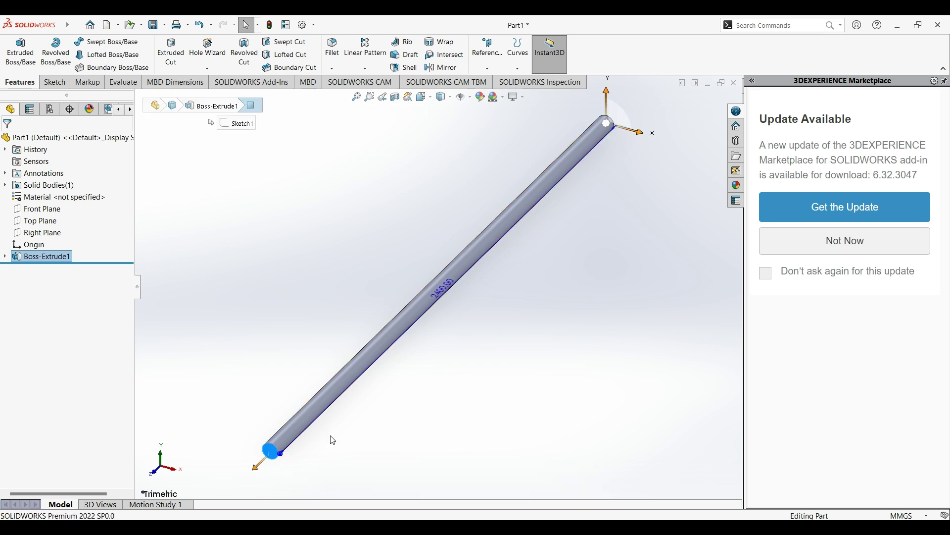
{"action": "key", "text": "ctrl+8"}
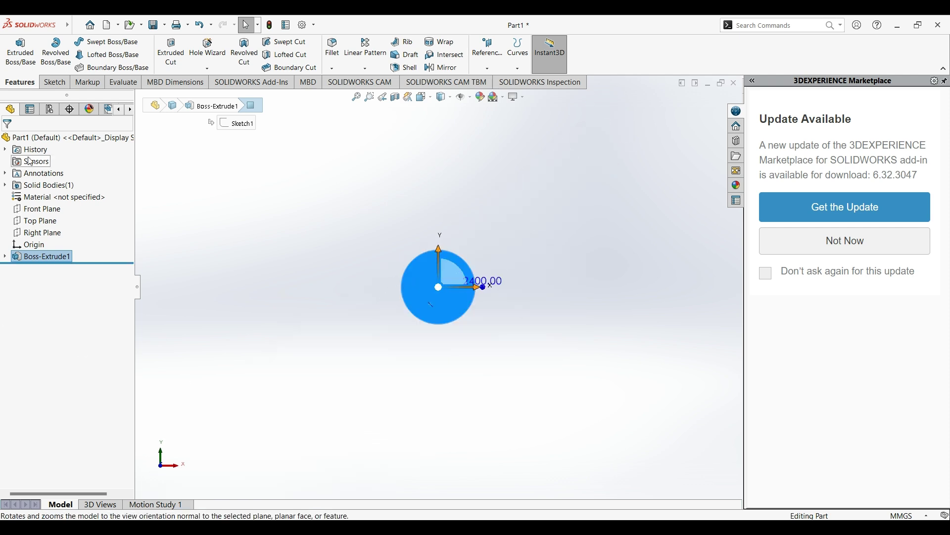
{"action": "left_click", "coordinate": [54, 85]}
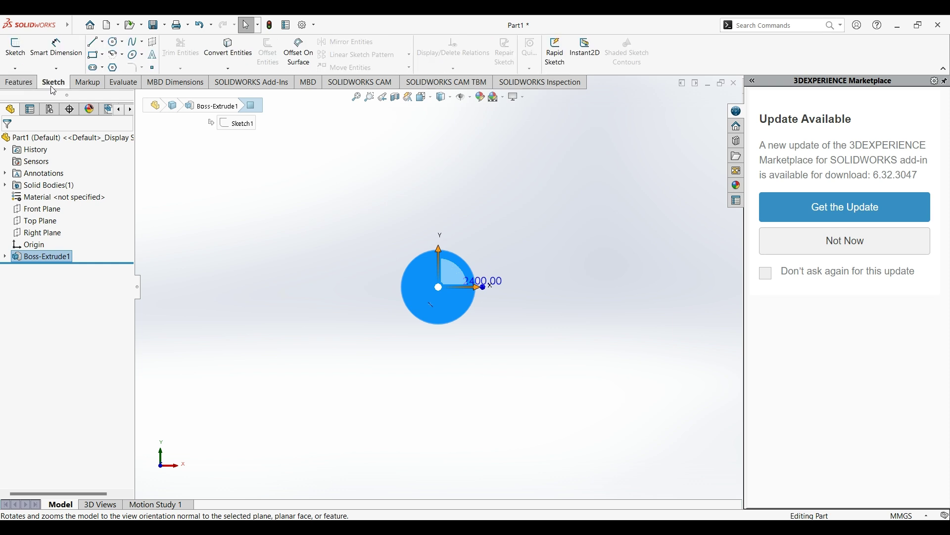
{"action": "left_click", "coordinate": [114, 44]}
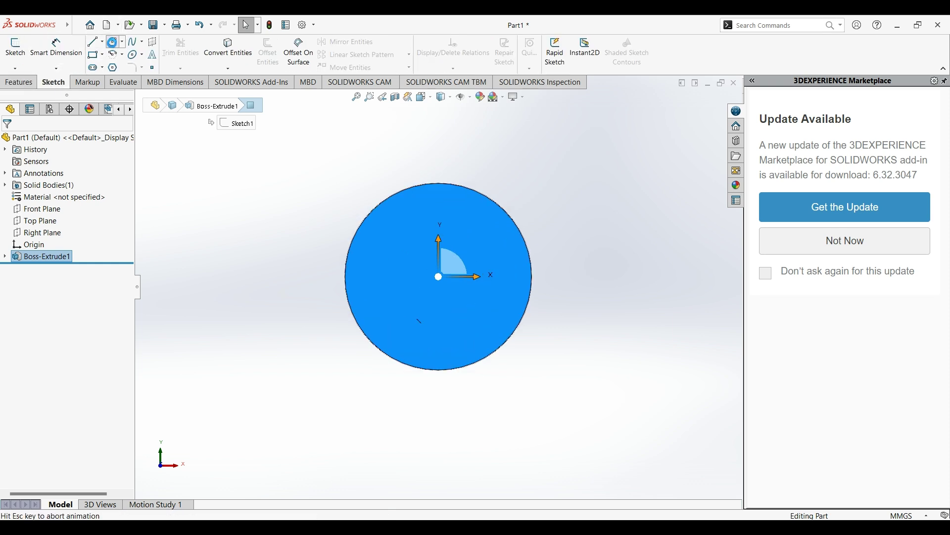
{"action": "left_click", "coordinate": [439, 269]}
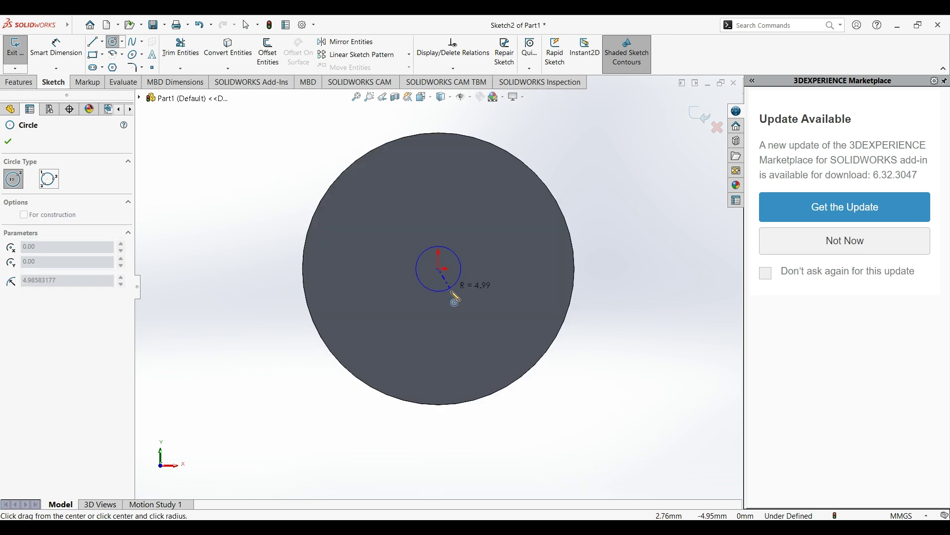
{"action": "left_click", "coordinate": [477, 336]}
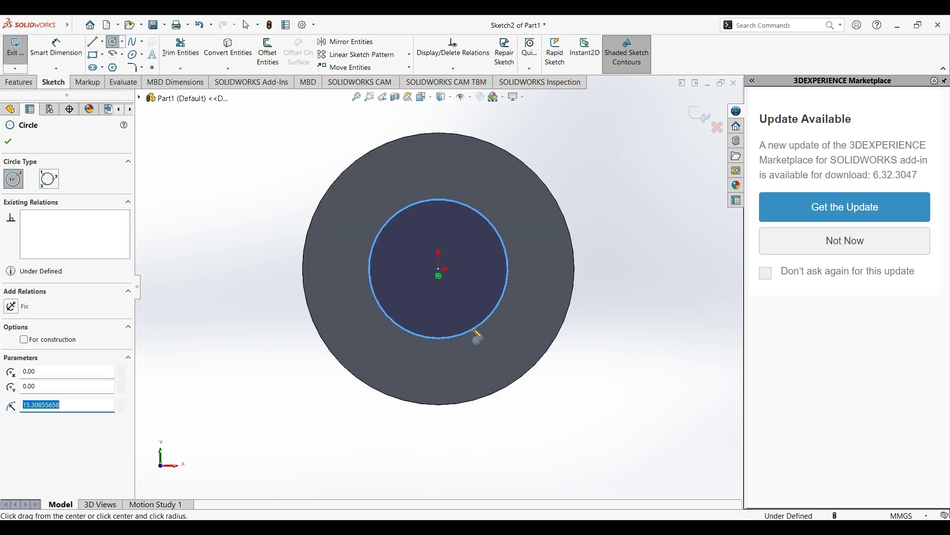
{"action": "type", "text": "20"}
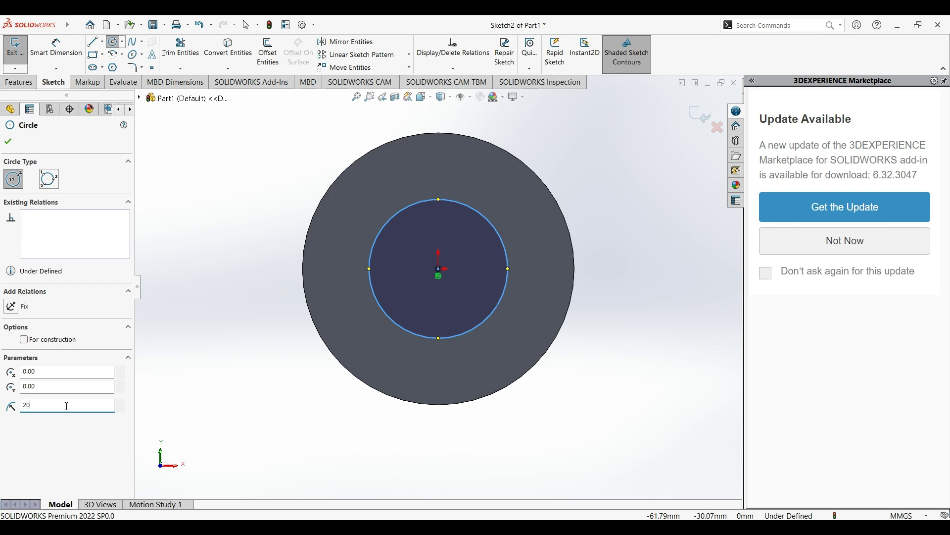
{"action": "key", "text": "Return"}
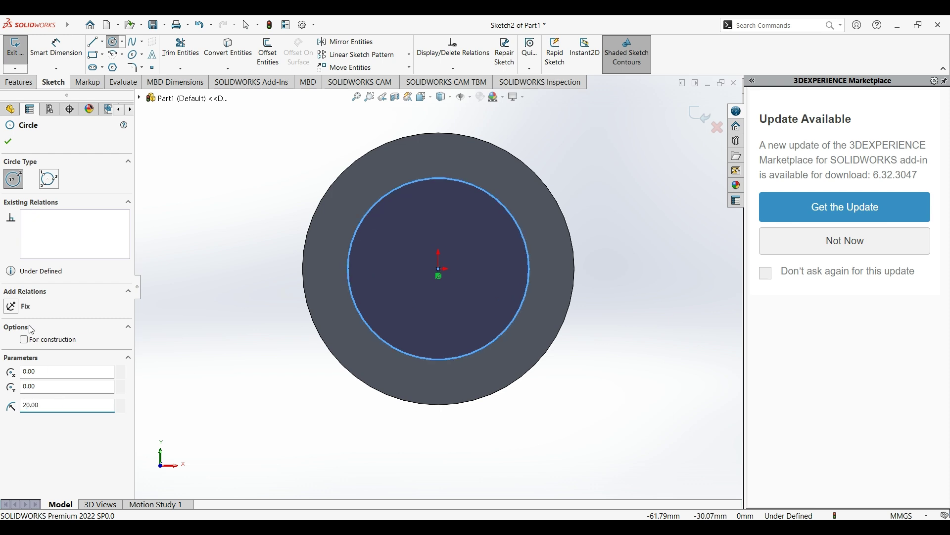
{"action": "left_click", "coordinate": [8, 142]}
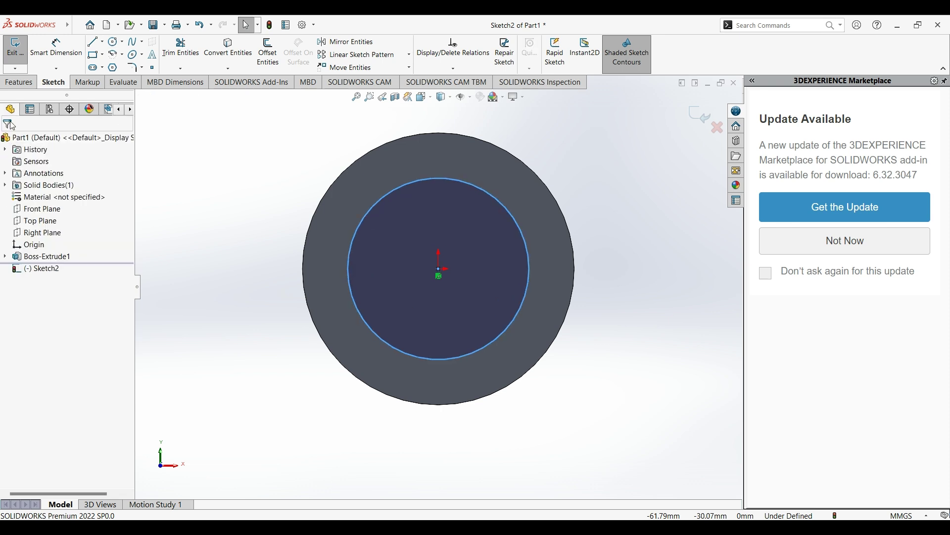
Step: Extrude the smaller circle 1600 mm outward from the end face, merged with the rod
{"action": "left_click", "coordinate": [17, 83]}
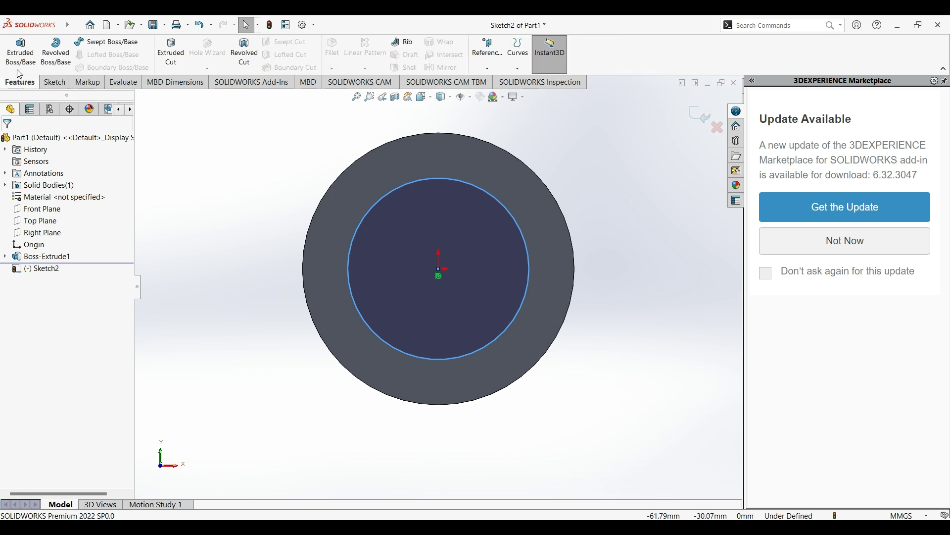
{"action": "left_click", "coordinate": [18, 48]}
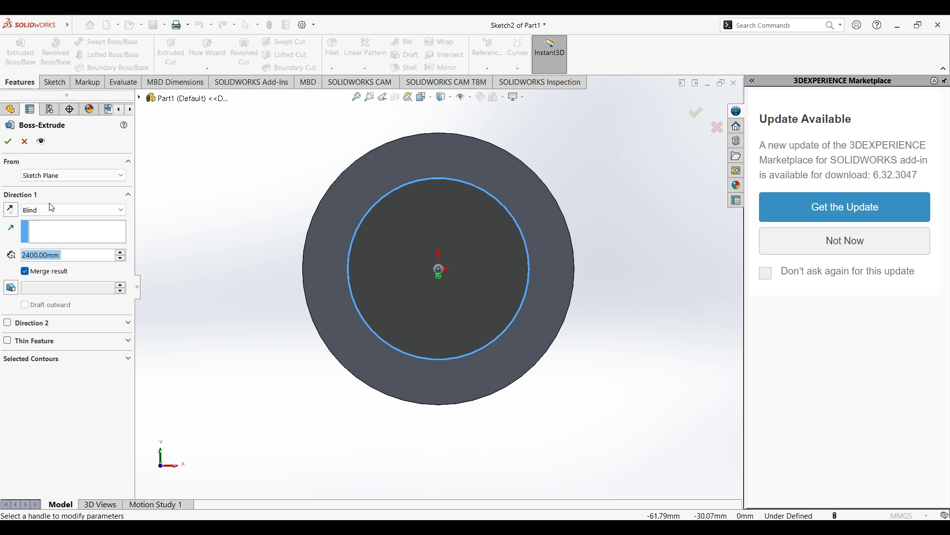
{"action": "type", "text": "16"}
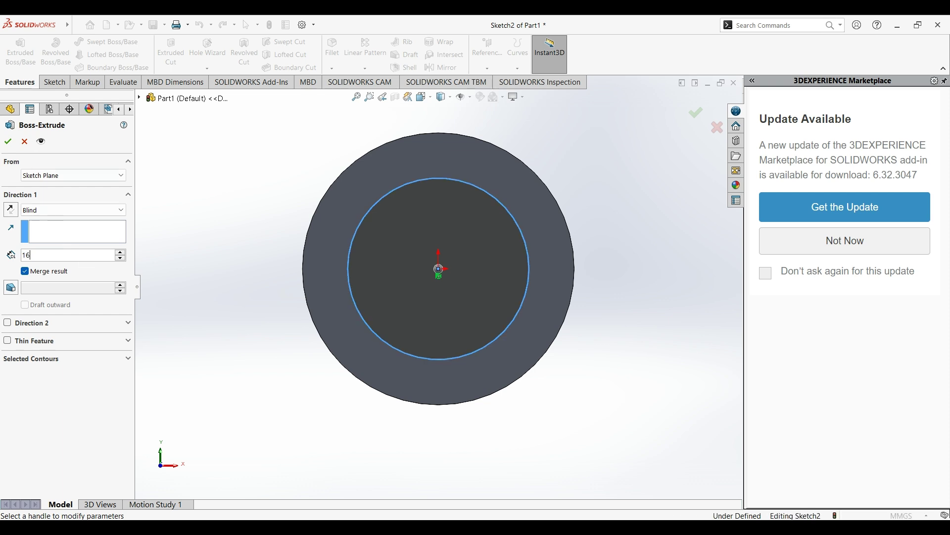
{"action": "type", "text": "00"}
{"action": "left_click", "coordinate": [7, 145]}
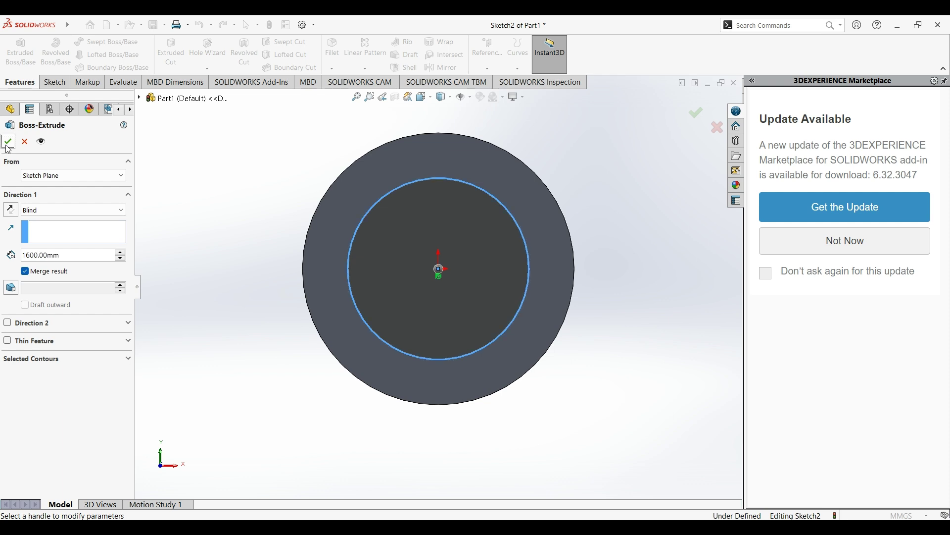
{"action": "left_click", "coordinate": [8, 145]}
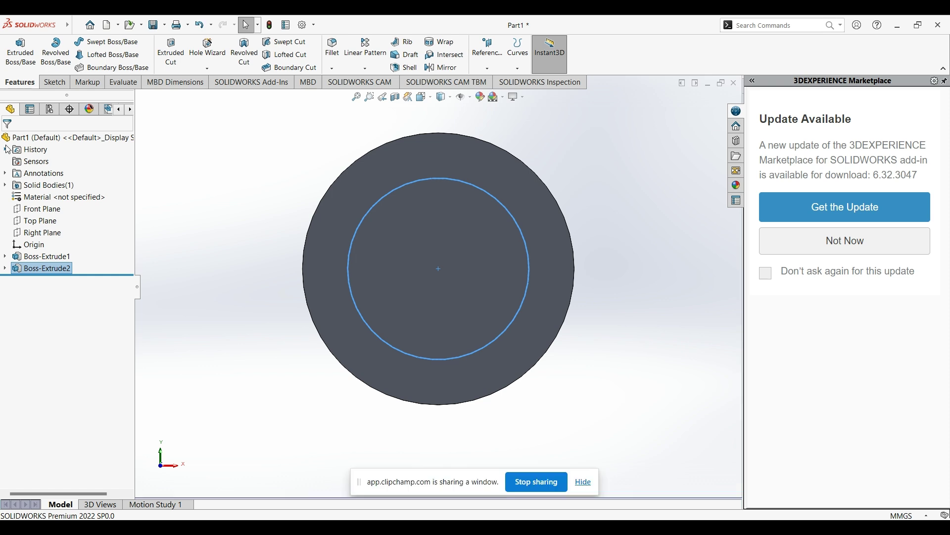
Step: Start a SimulationXpress study of the stepped rod and advance to its fixtures stage
{"action": "left_click", "coordinate": [431, 102]}
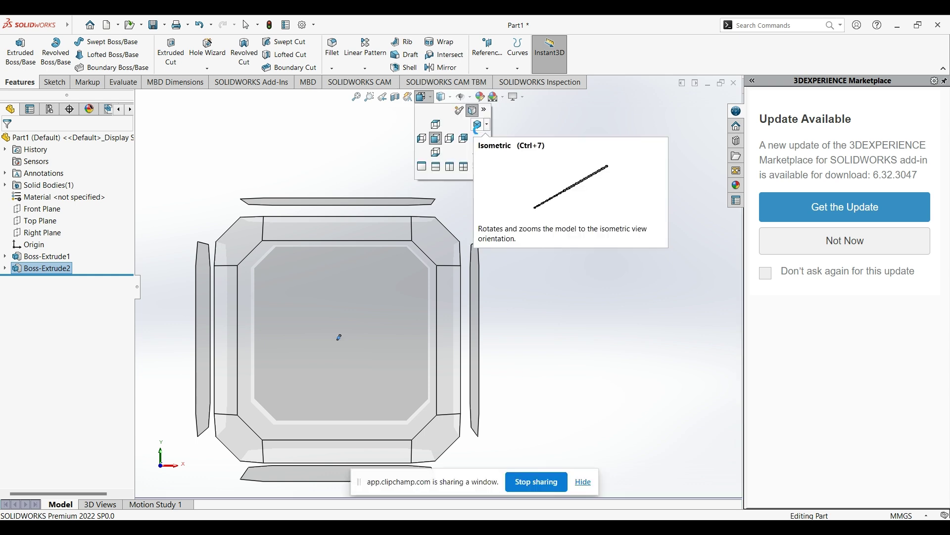
{"action": "left_click", "coordinate": [478, 126]}
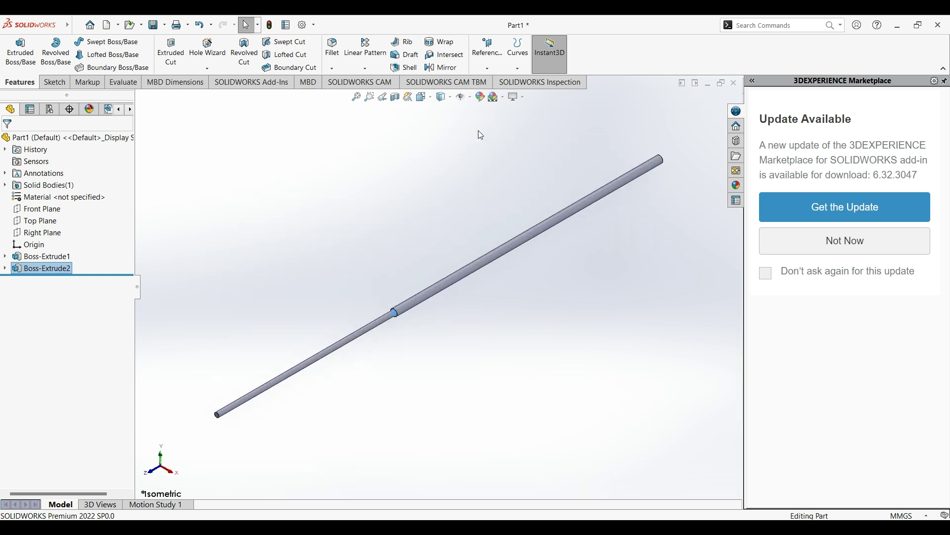
{"action": "left_click", "coordinate": [126, 86]}
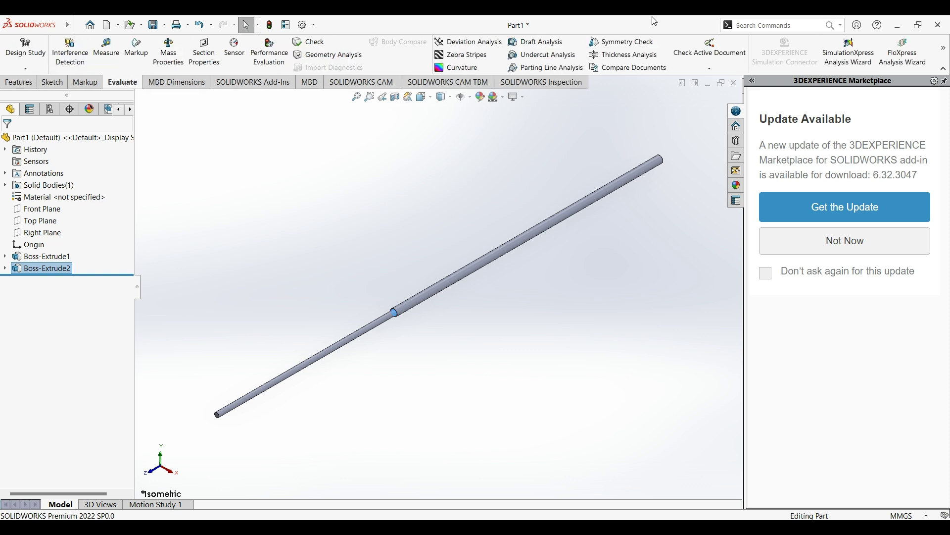
{"action": "left_click", "coordinate": [849, 60]}
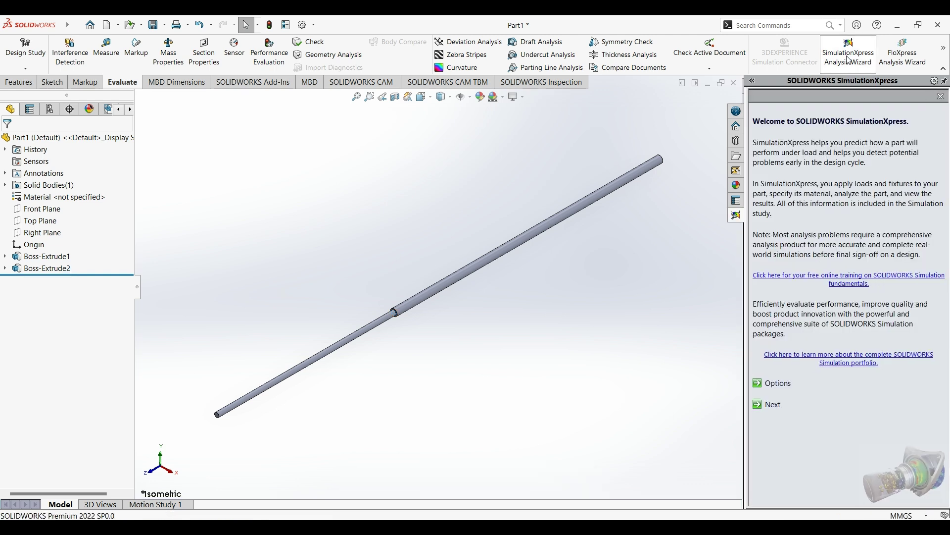
{"action": "left_click", "coordinate": [777, 408]}
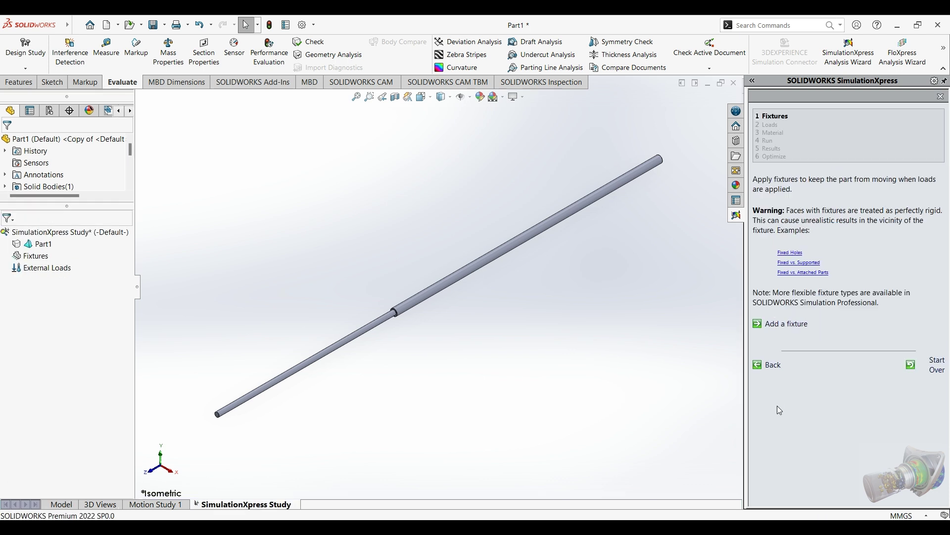
Step: Add a fixed-geometry fixture to the end face of the bar's thicker section
{"action": "left_click", "coordinate": [801, 329]}
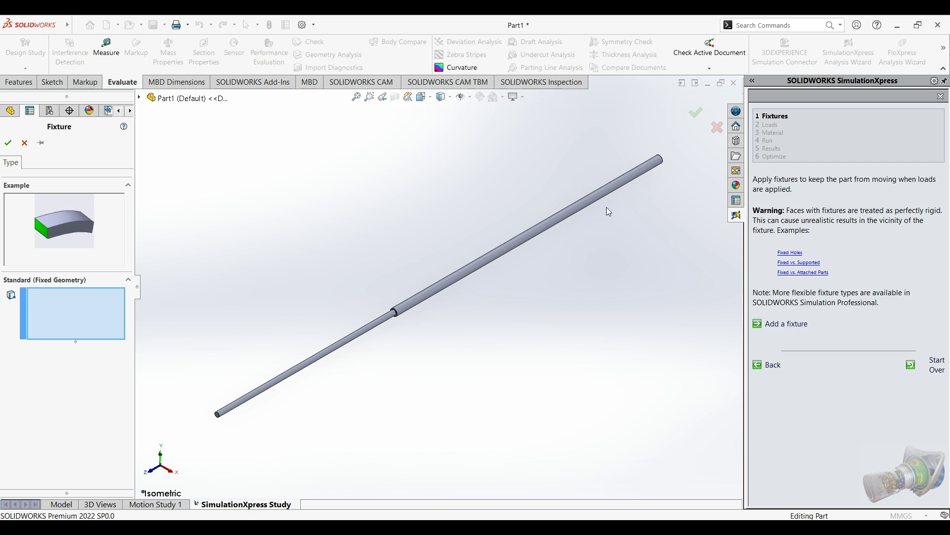
{"action": "left_click", "coordinate": [624, 181]}
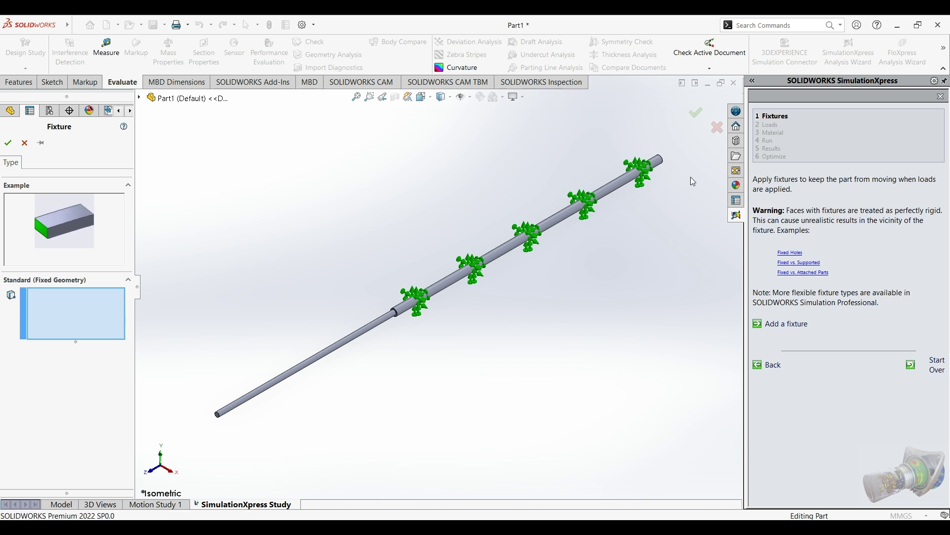
{"action": "key", "text": "Left"}
{"action": "key", "text": "Left"}
{"action": "key", "text": "Left"}
{"action": "key", "text": "Left"}
{"action": "key", "text": "Left"}
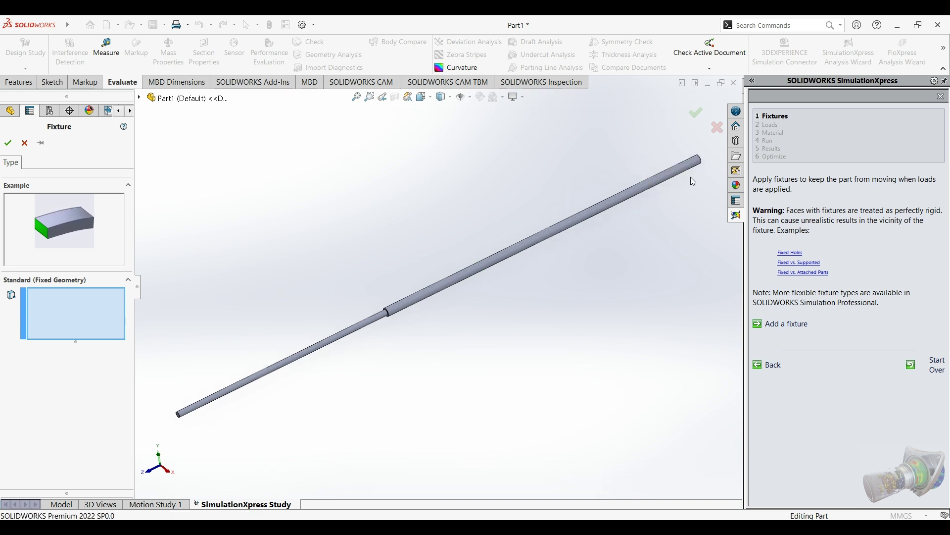
{"action": "key", "text": "Left"}
{"action": "key", "text": "Left"}
{"action": "key", "text": "Left"}
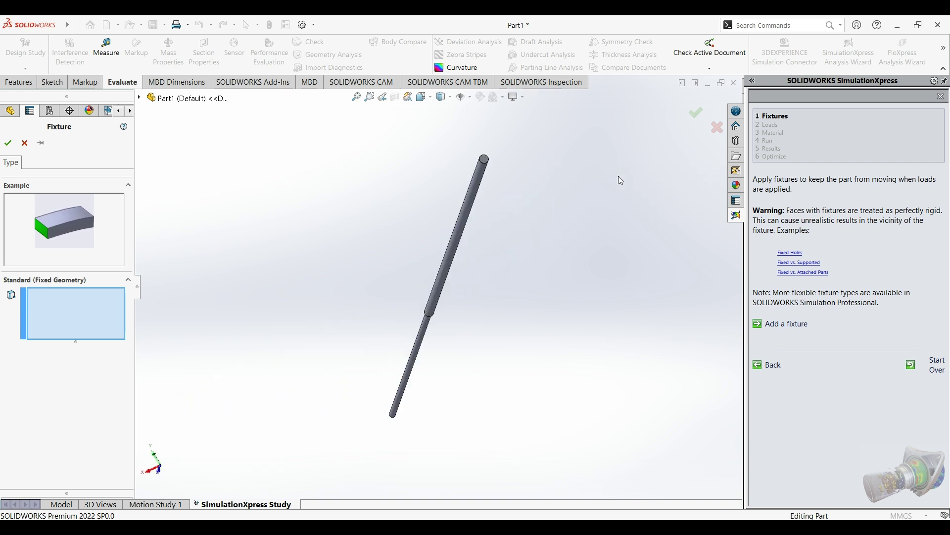
{"action": "left_click", "coordinate": [486, 159]}
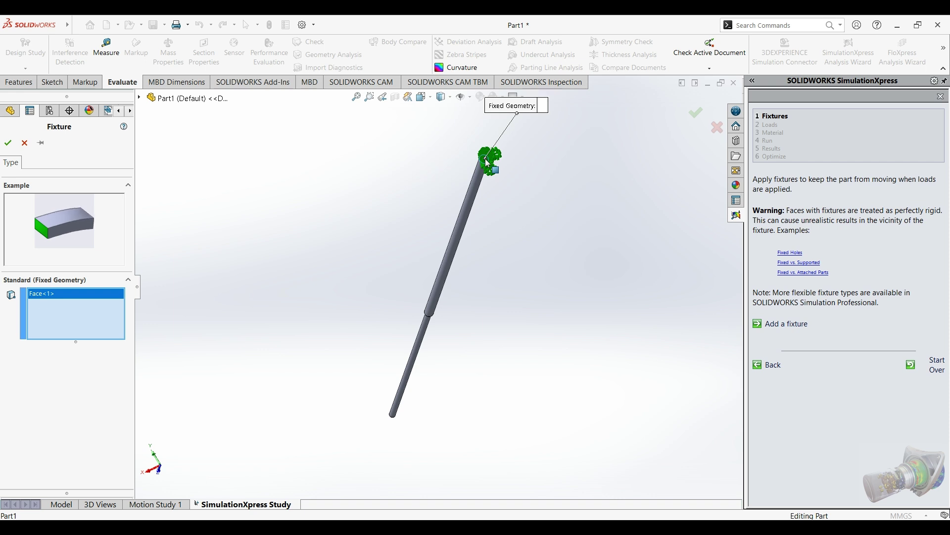
{"action": "left_click", "coordinate": [8, 144]}
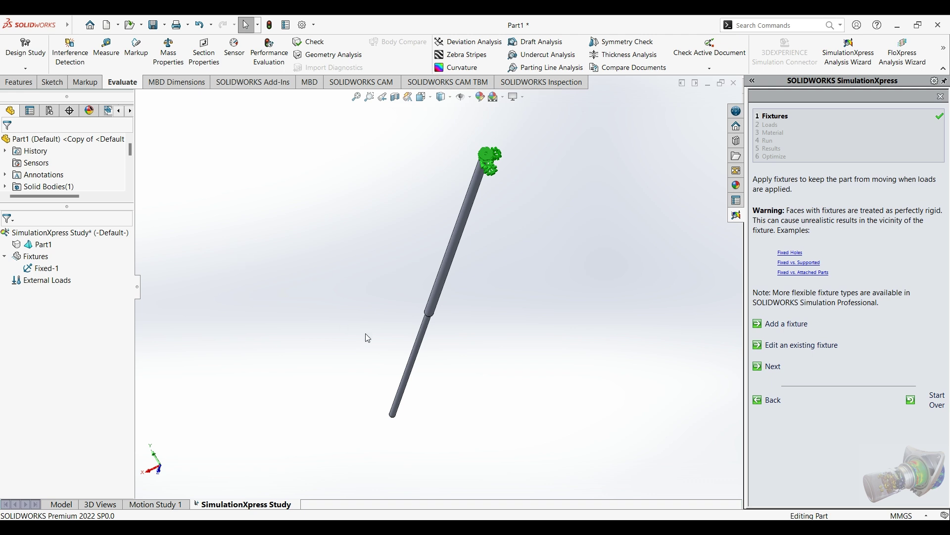
Step: Advance the study to its loads stage and add a normal force on the end face of the thinner section
{"action": "key", "text": "Right"}
{"action": "key", "text": "Right"}
{"action": "key", "text": "Right"}
{"action": "key", "text": "Right"}
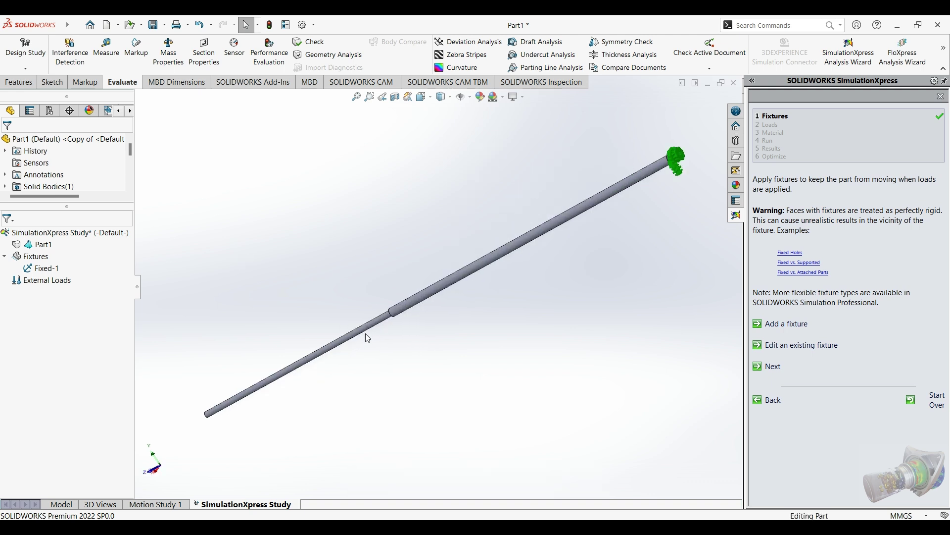
{"action": "key", "text": "Right"}
{"action": "key", "text": "Right"}
{"action": "key", "text": "Right"}
{"action": "key", "text": "Right"}
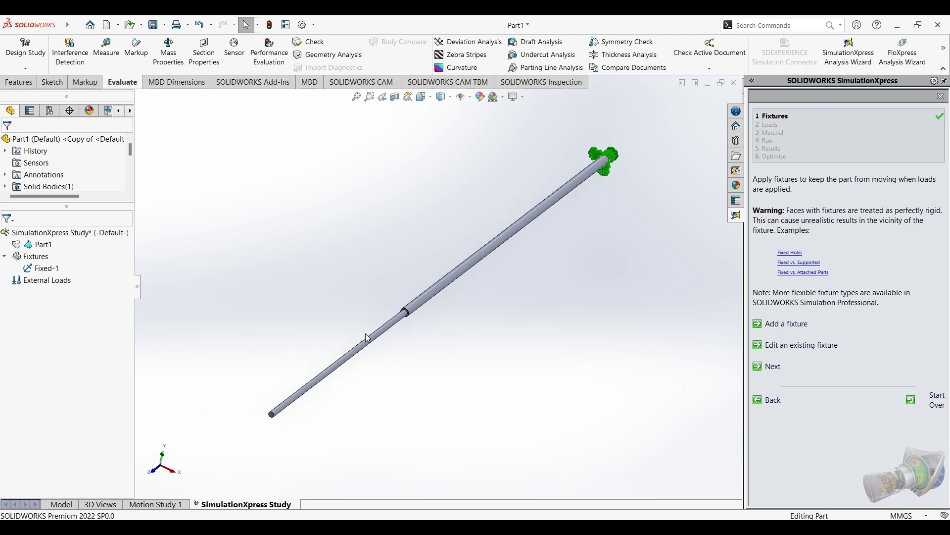
{"action": "key", "text": "Right"}
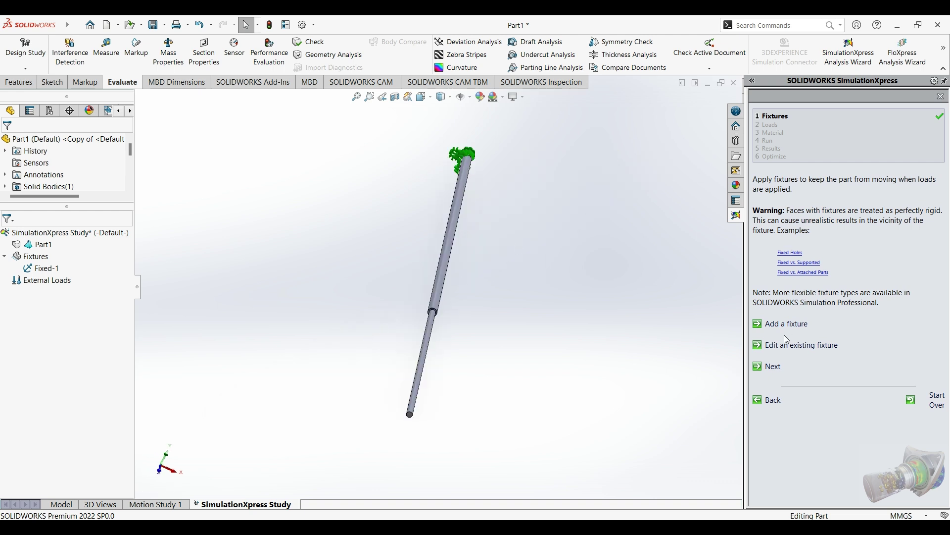
{"action": "left_click", "coordinate": [772, 367]}
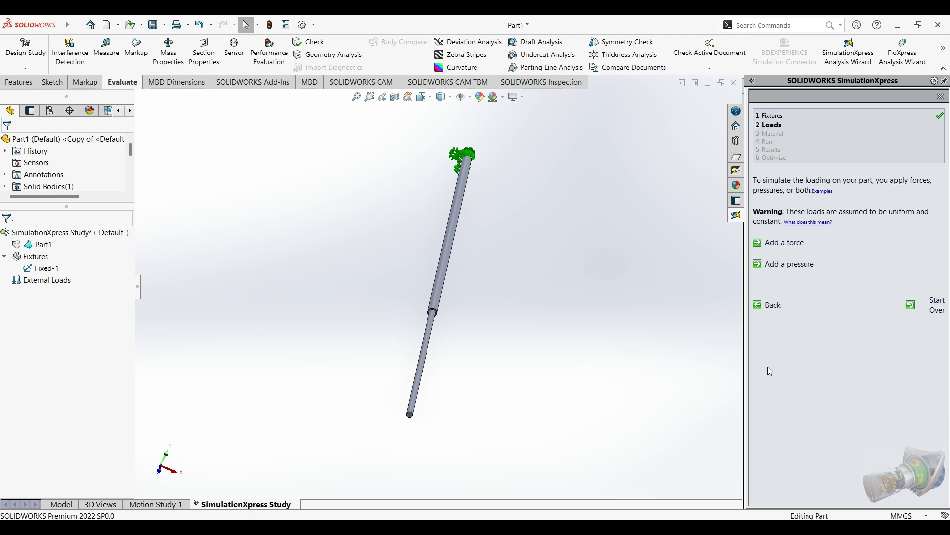
{"action": "left_click", "coordinate": [784, 243]}
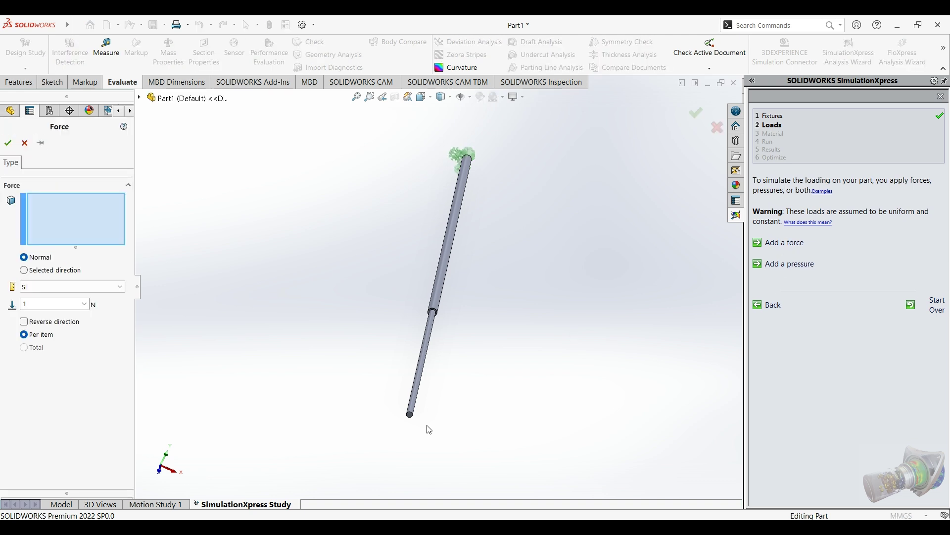
{"action": "left_click", "coordinate": [410, 417]}
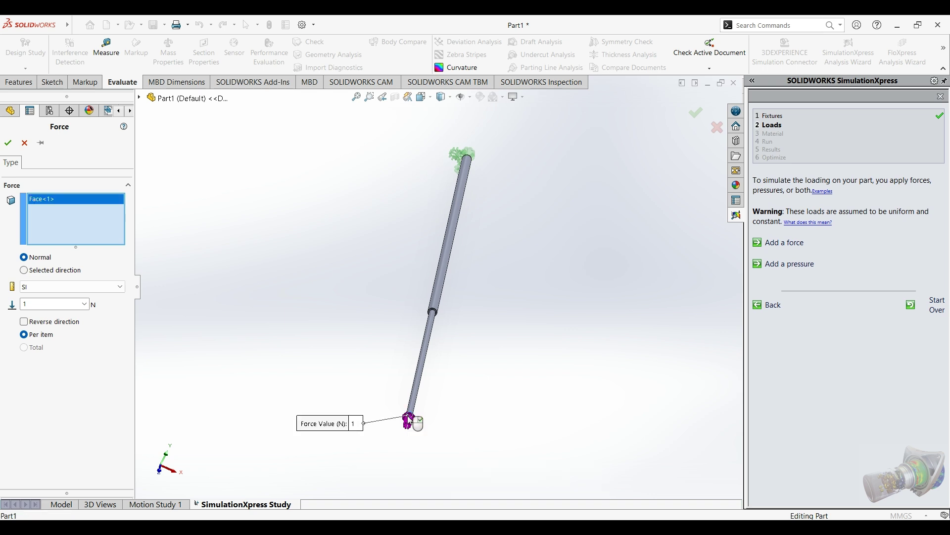
Step: Reverse the force direction so it pulls outward and set its value to 50000 N
{"action": "left_click", "coordinate": [24, 321]}
{"action": "double_click", "coordinate": [50, 306]}
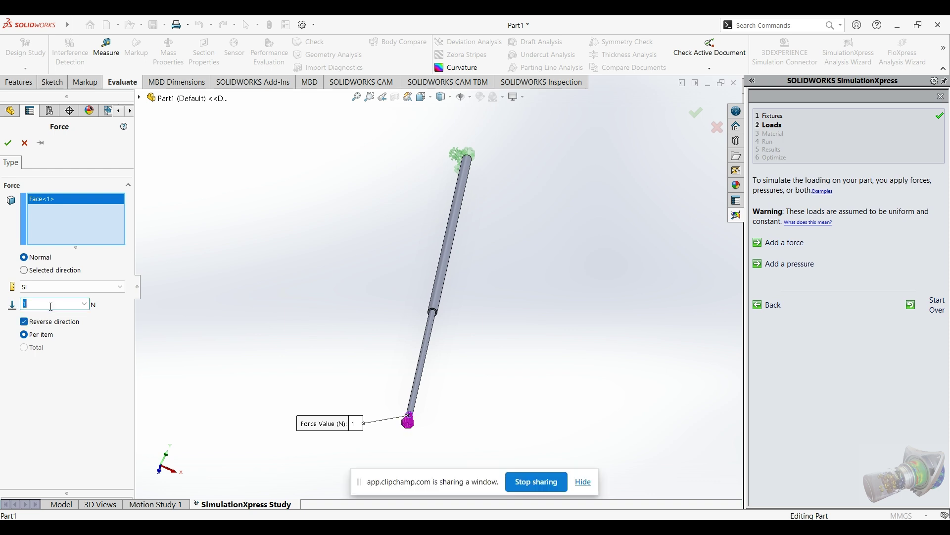
{"action": "key", "text": "BackSpace"}
{"action": "type", "text": "5"}
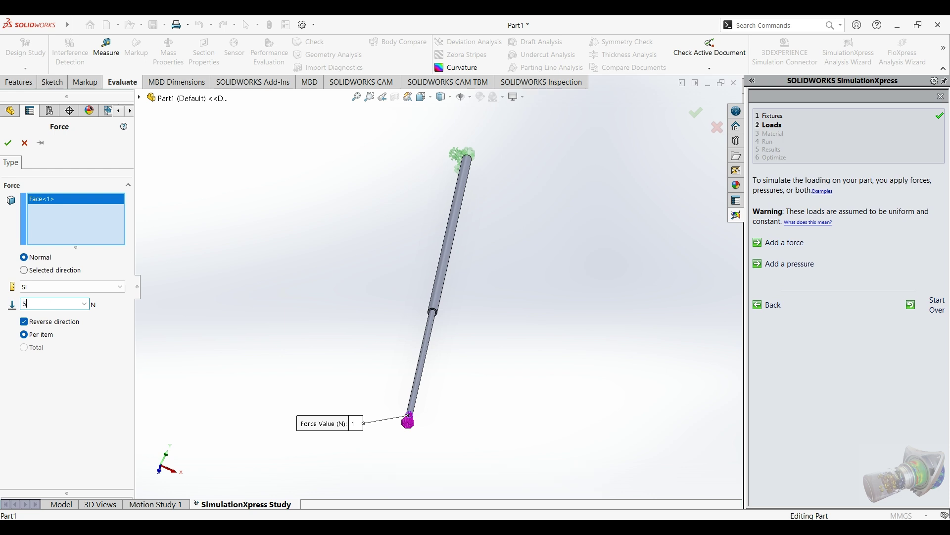
{"action": "type", "text": "0000"}
{"action": "left_click", "coordinate": [7, 144]}
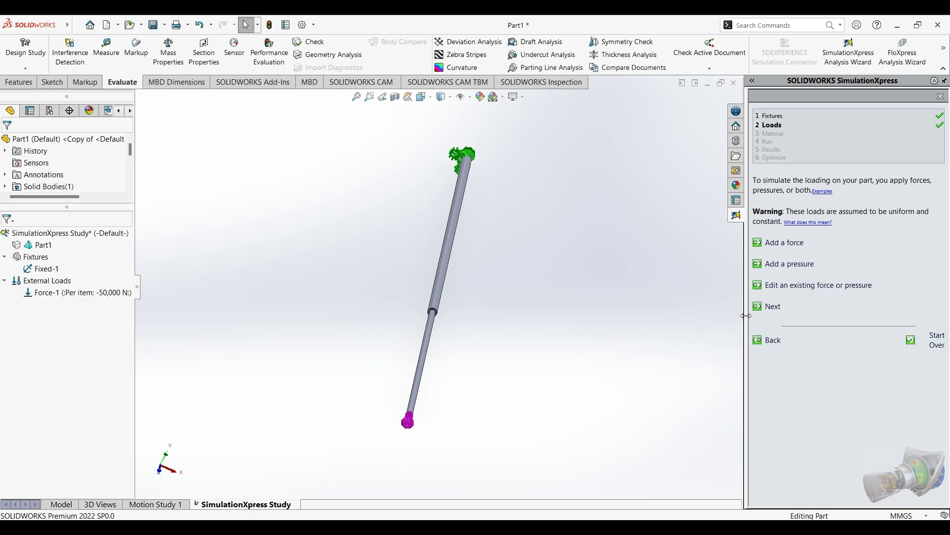
Step: Assign ASTM A36 Steel as the part's material and advance the study to its run stage
{"action": "left_click", "coordinate": [772, 307]}
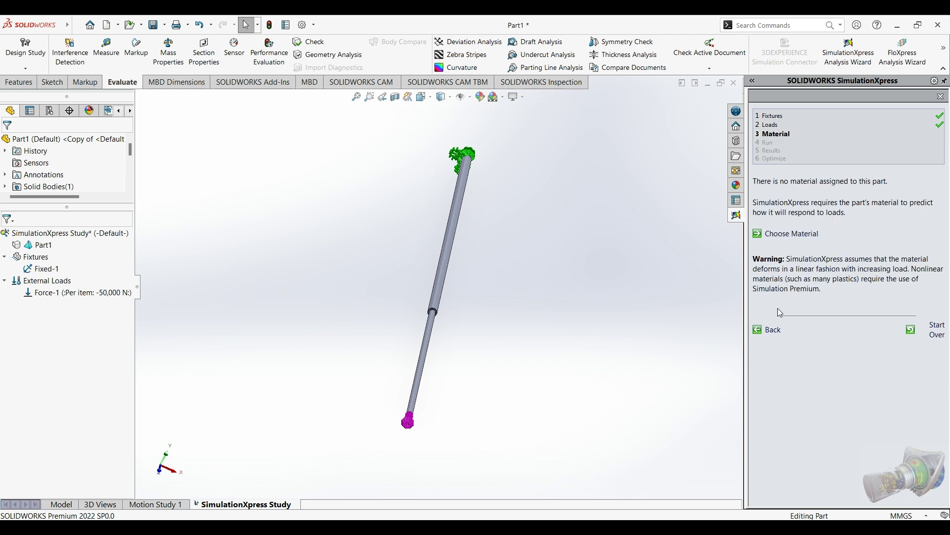
{"action": "left_click", "coordinate": [786, 235]}
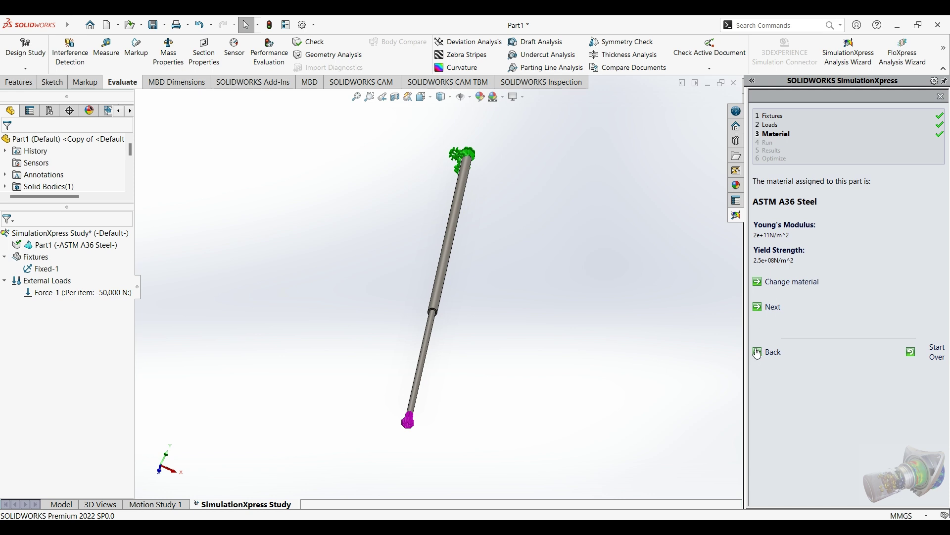
{"action": "left_click", "coordinate": [771, 308]}
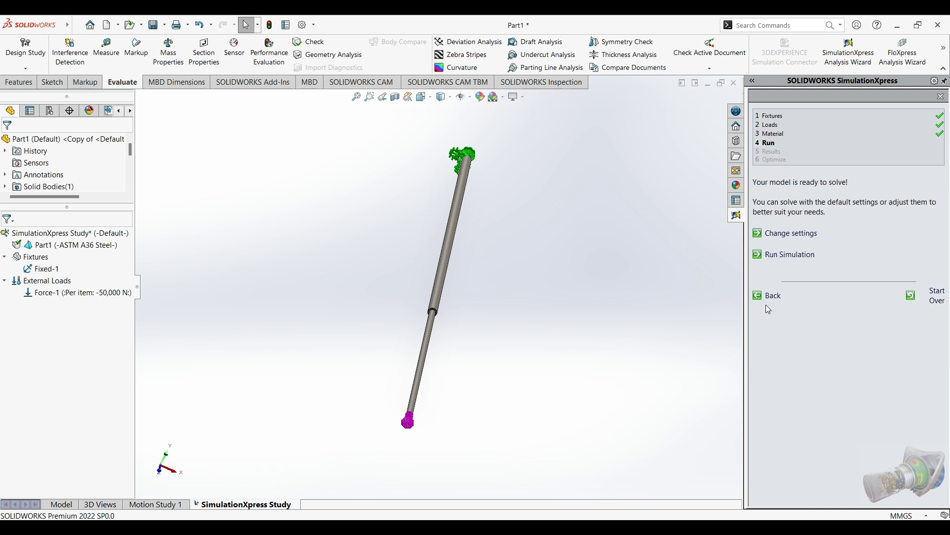
Step: Run the simulation with default settings and stop the deformation animation
{"action": "left_click", "coordinate": [787, 255]}
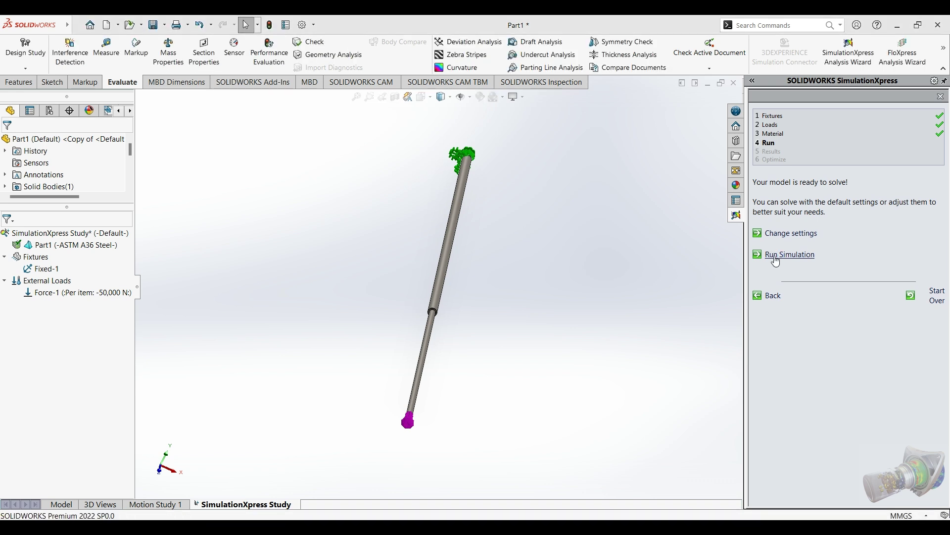
{"action": "left_click", "coordinate": [775, 259]}
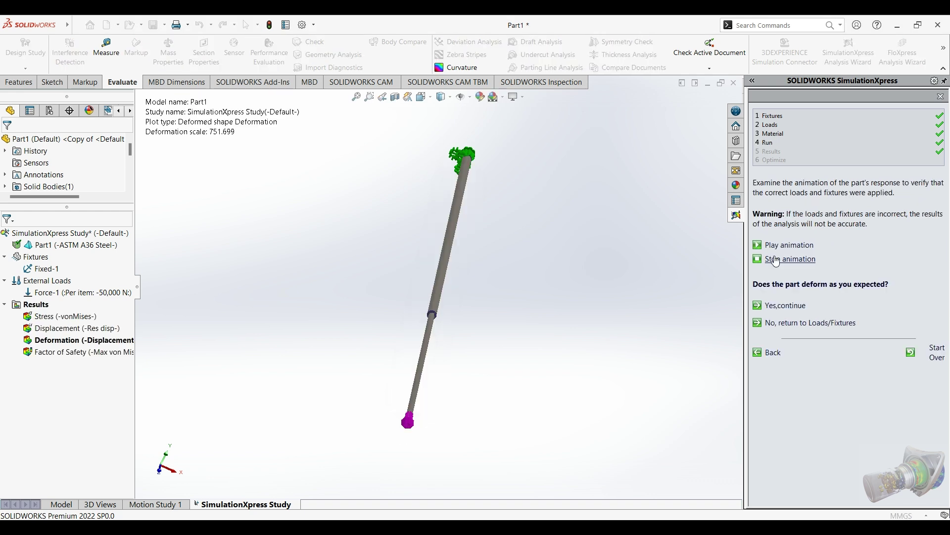
{"action": "left_click", "coordinate": [798, 263]}
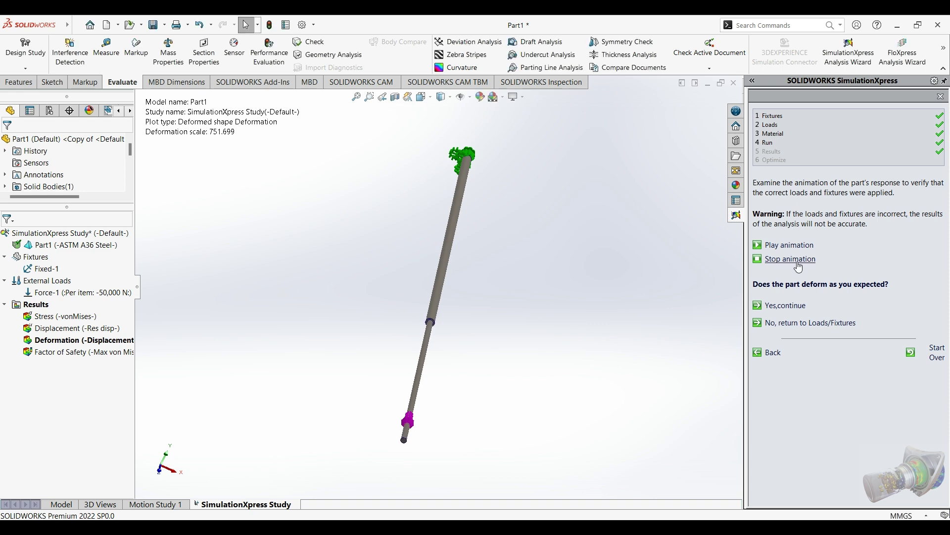
Step: Accept the deformation as expected and display the von Mises stress and displacement plots
{"action": "left_click", "coordinate": [776, 307]}
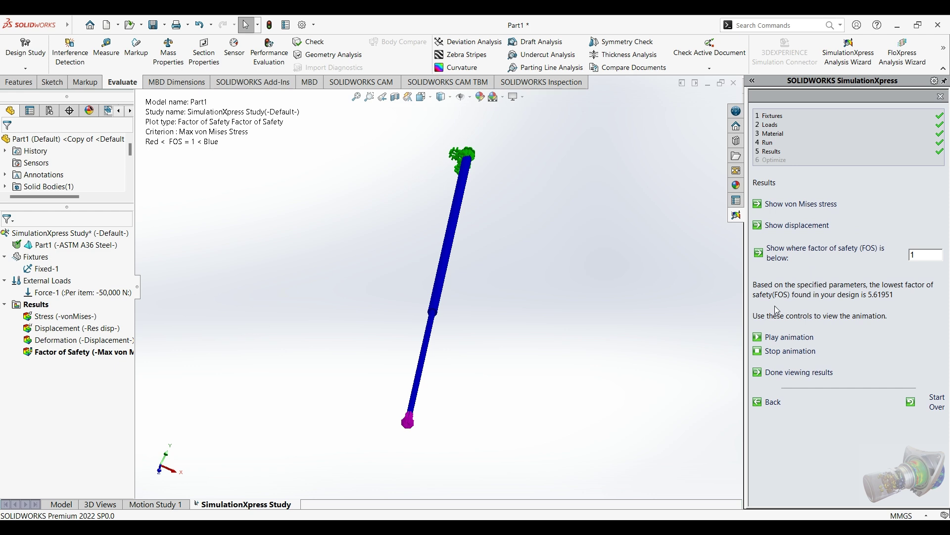
{"action": "left_click", "coordinate": [816, 204]}
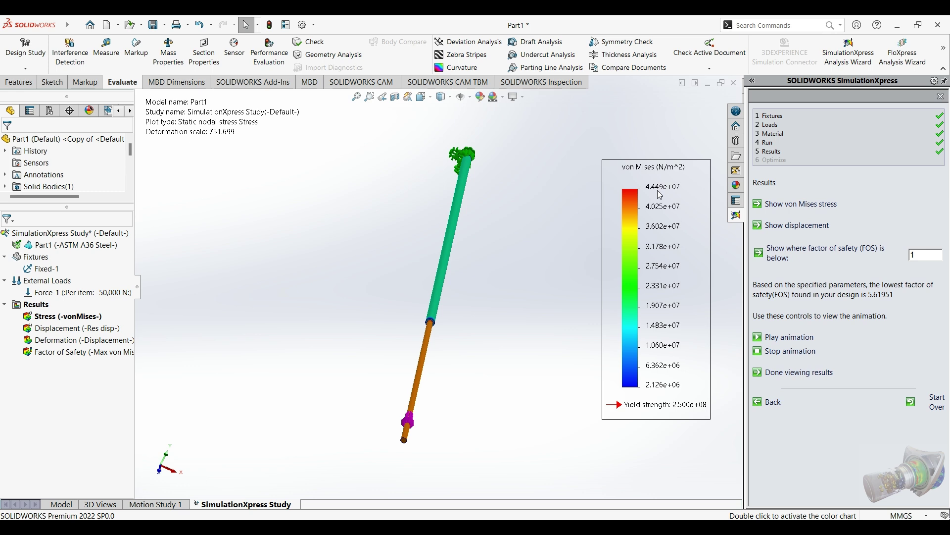
{"action": "left_click", "coordinate": [812, 227]}
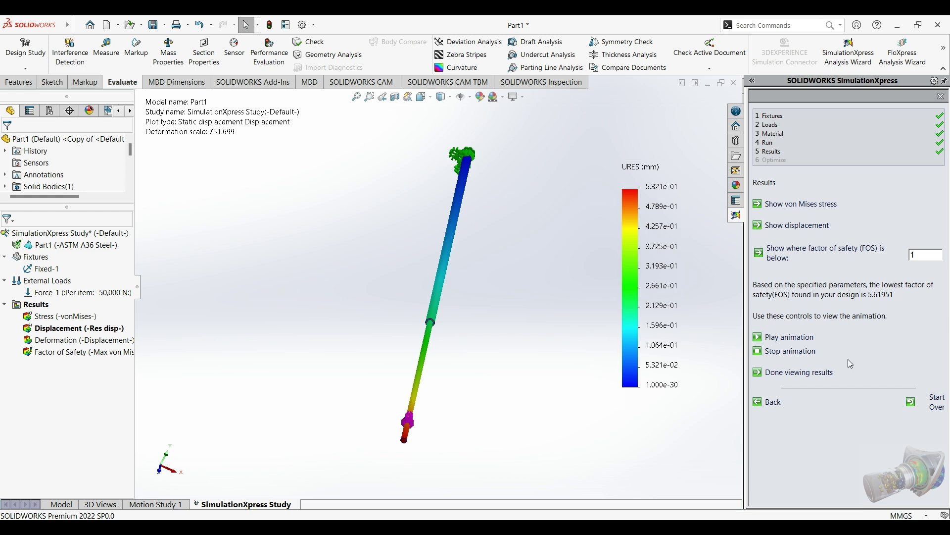
Step: Finish viewing the results, generate the study report and save it as "Static Analysis of stepped bar"
{"action": "left_click", "coordinate": [771, 376]}
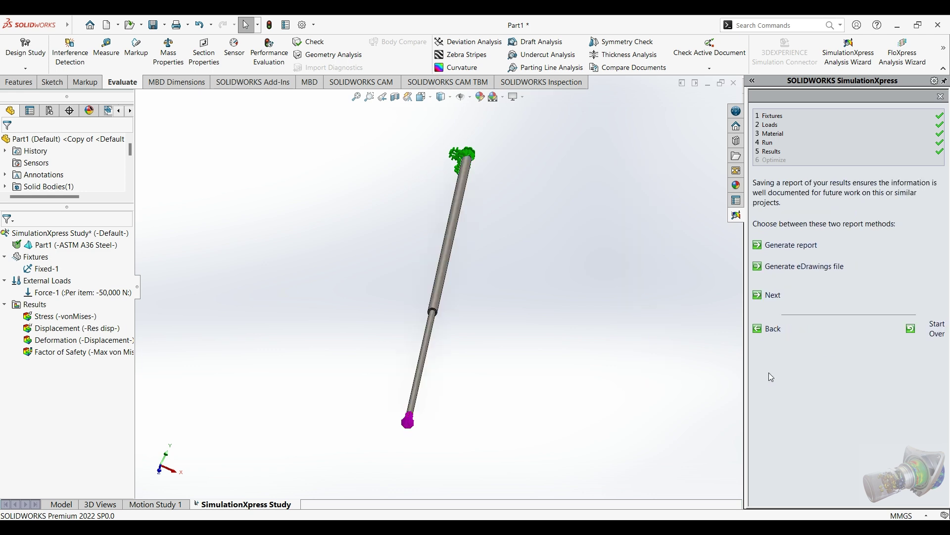
{"action": "left_click", "coordinate": [791, 251]}
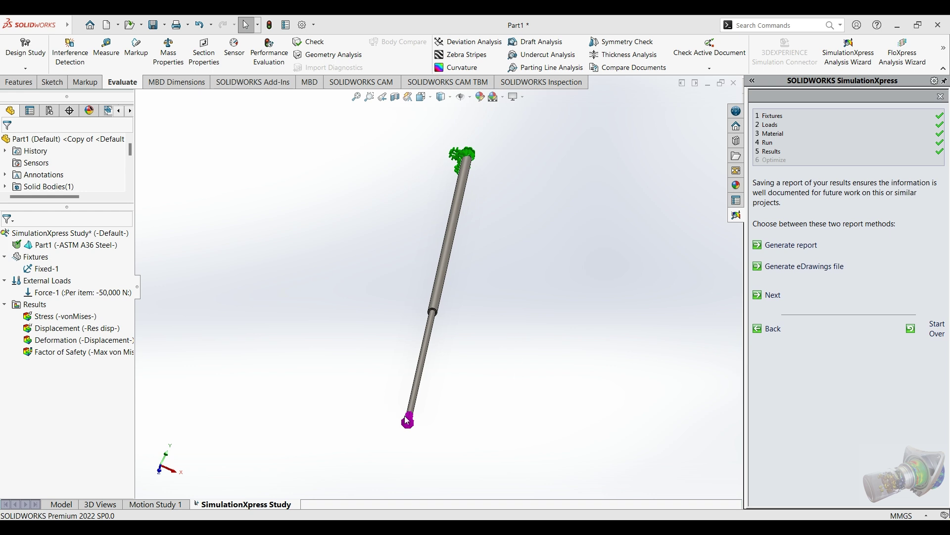
{"action": "key", "text": "ctrl+s"}
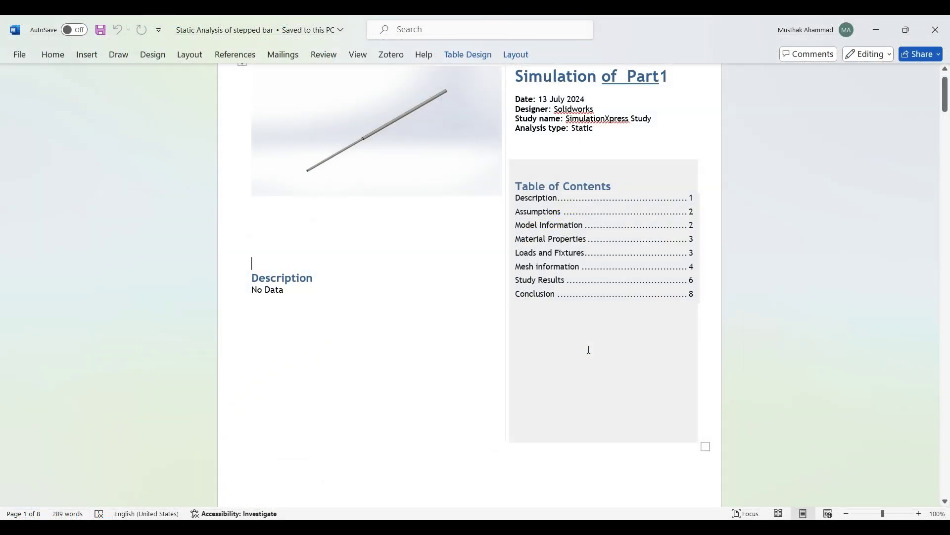
Step: Review the report's cover page, model information and material properties of the stepped bar
{"action": "scroll", "coordinate": [589, 350], "scroll_direction": "down", "scroll_amount": 7}
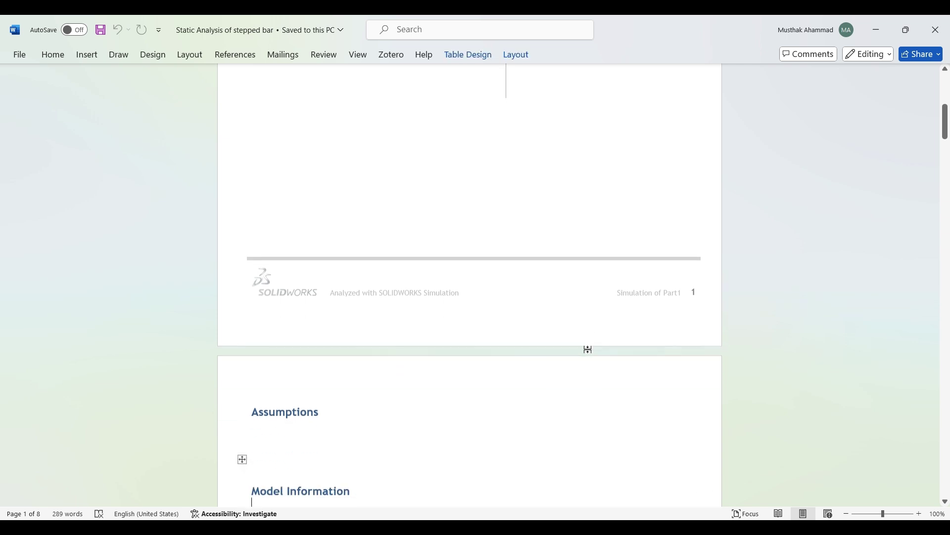
{"action": "scroll", "coordinate": [589, 350], "scroll_direction": "down", "scroll_amount": 6}
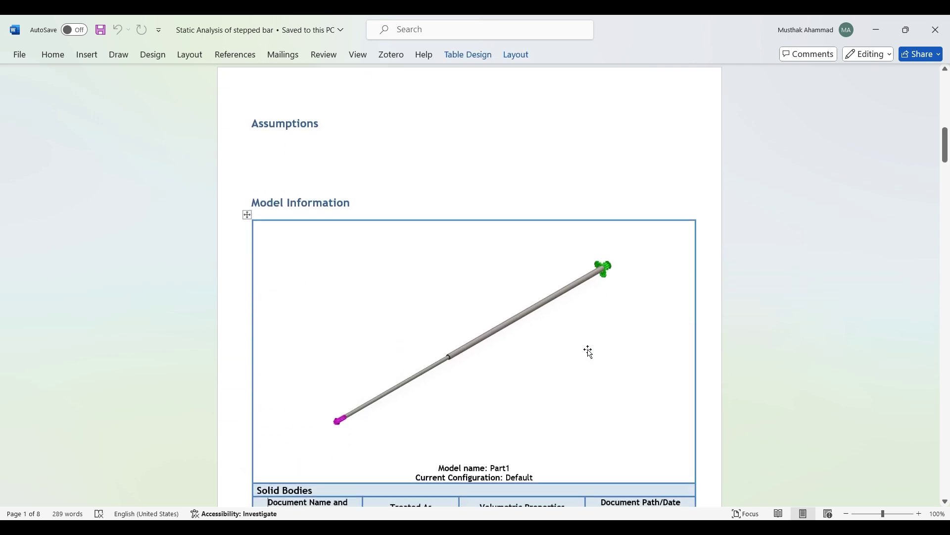
{"action": "scroll", "coordinate": [589, 350], "scroll_direction": "down", "scroll_amount": 6}
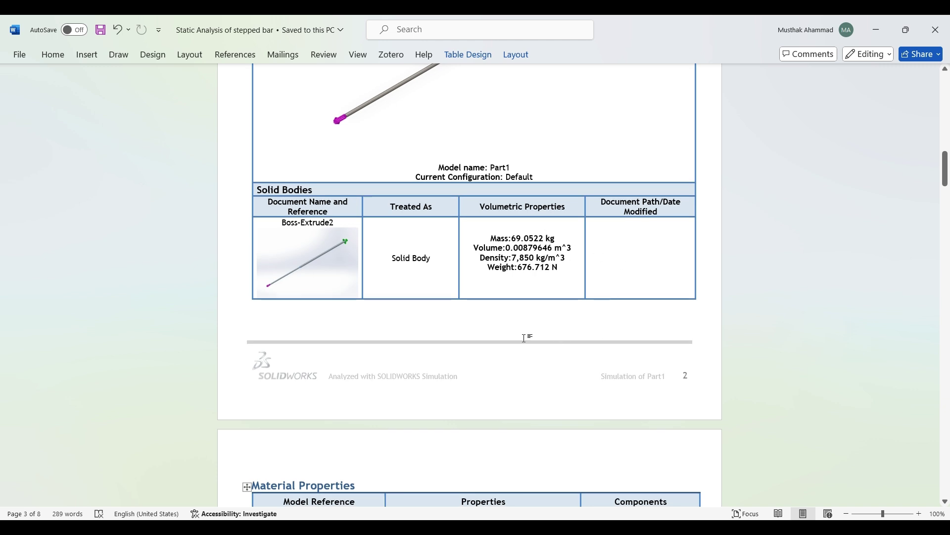
{"action": "scroll", "coordinate": [529, 343], "scroll_direction": "down", "scroll_amount": 2}
{"action": "scroll", "coordinate": [524, 336], "scroll_direction": "down", "scroll_amount": 3}
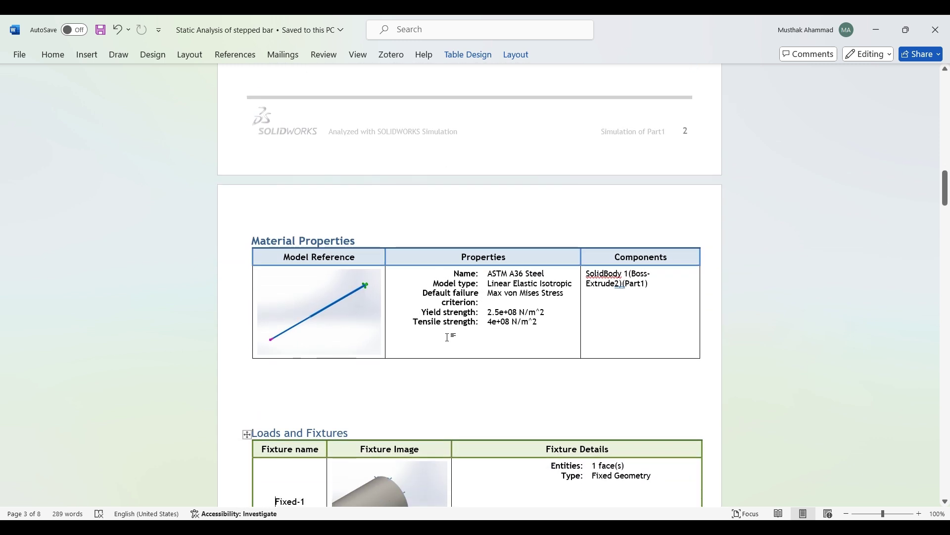
{"action": "scroll", "coordinate": [497, 331], "scroll_direction": "down", "scroll_amount": 2}
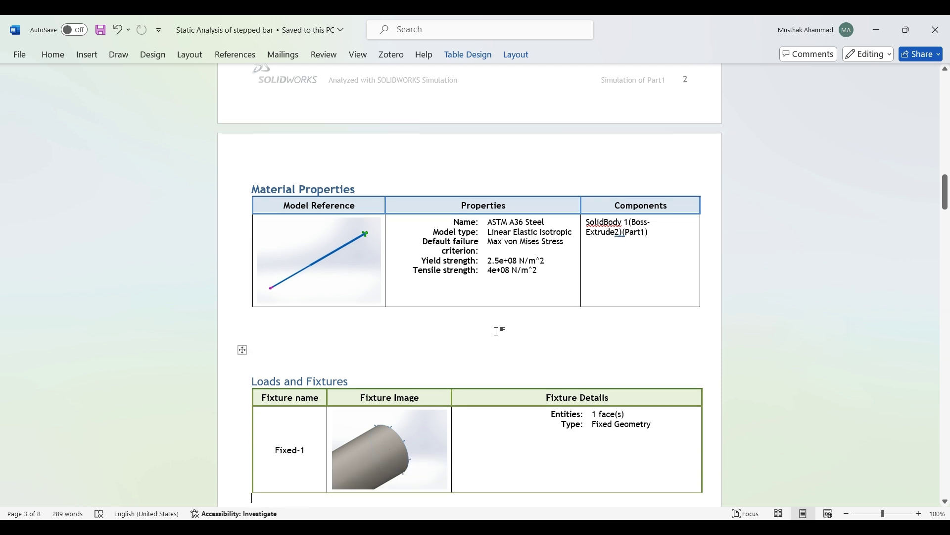
Step: Examine the report's Loads and Fixtures tables for the fixed face and the applied normal force
{"action": "scroll", "coordinate": [497, 331], "scroll_direction": "down", "scroll_amount": 10}
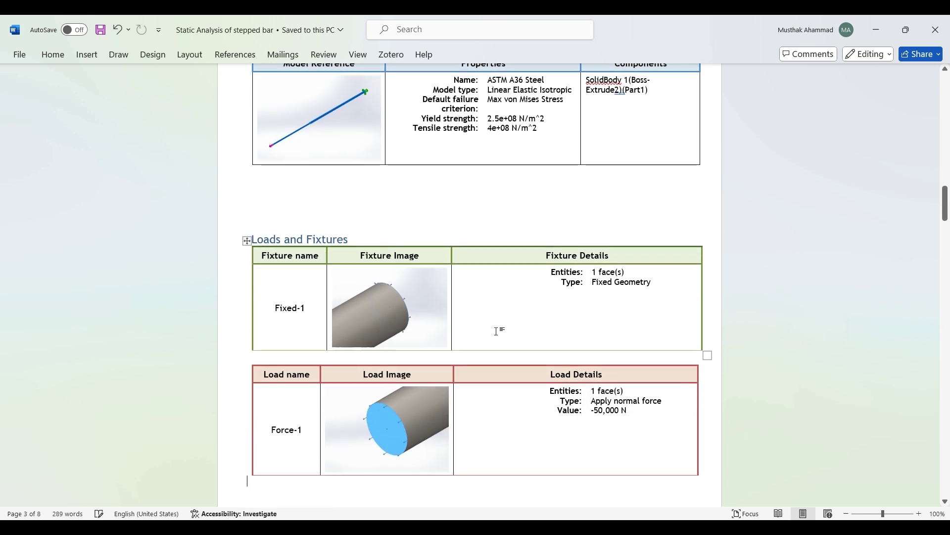
{"action": "key", "text": "Up"}
{"action": "key", "text": "Up"}
{"action": "key", "text": "Up"}
{"action": "key", "text": "Up"}
{"action": "key", "text": "Up"}
{"action": "key", "text": "Up"}
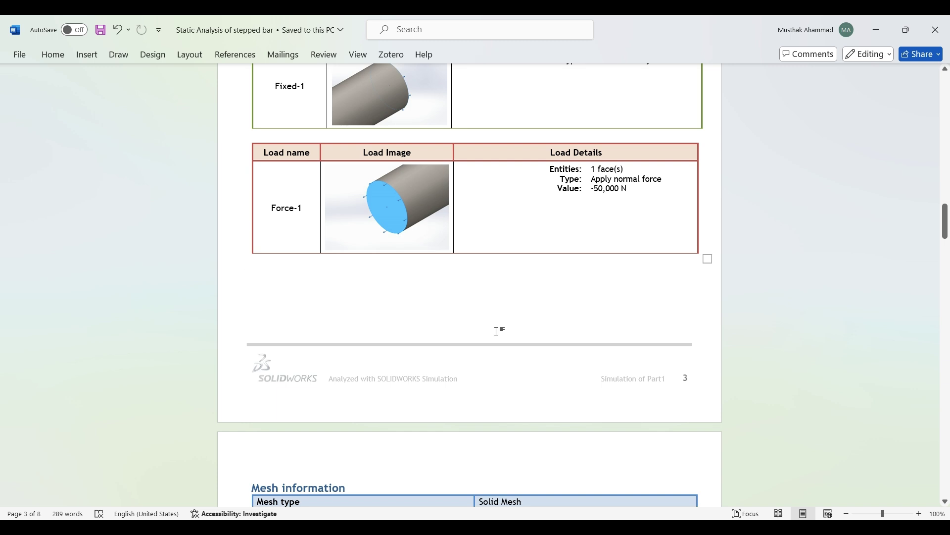
{"action": "key", "text": "Up"}
{"action": "key", "text": "Up"}
{"action": "key", "text": "Up"}
{"action": "key", "text": "Up"}
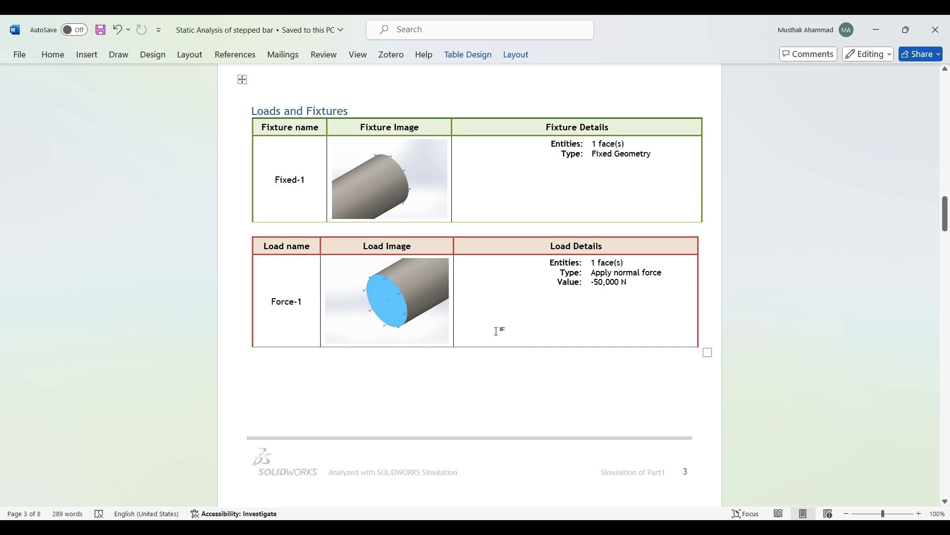
Step: Review the mesh information and mesh details tables together with the mesh image on page 4
{"action": "scroll", "coordinate": [497, 330], "scroll_direction": "down", "scroll_amount": 5}
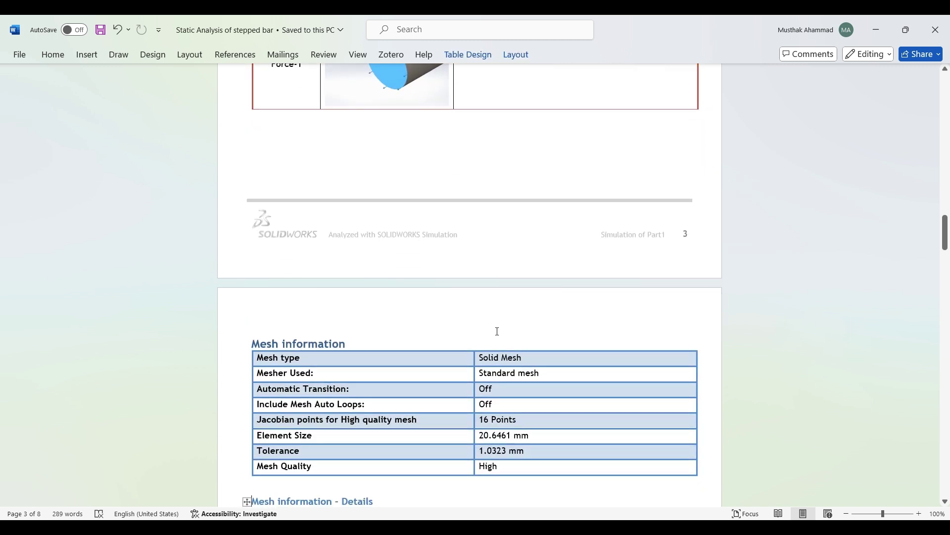
{"action": "scroll", "coordinate": [497, 331], "scroll_direction": "down", "scroll_amount": 2}
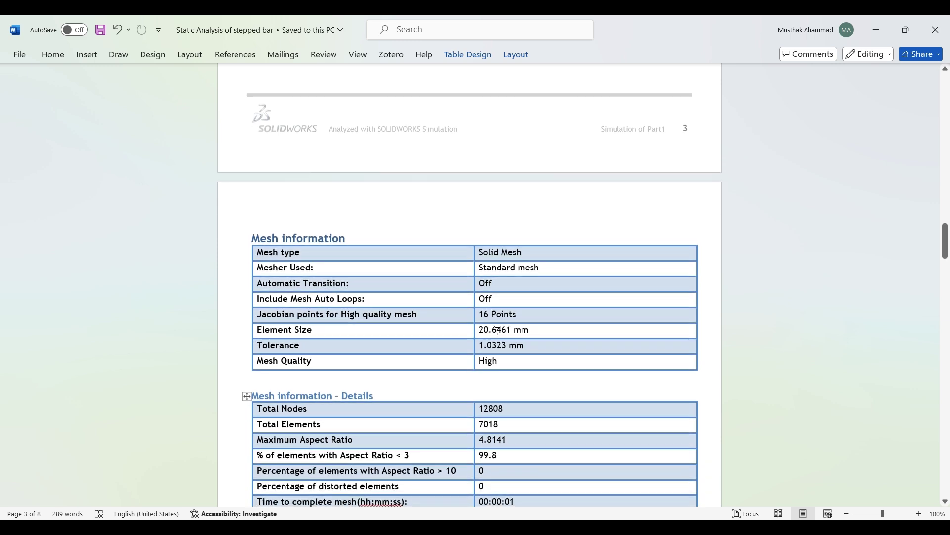
{"action": "scroll", "coordinate": [497, 331], "scroll_direction": "down", "scroll_amount": 8}
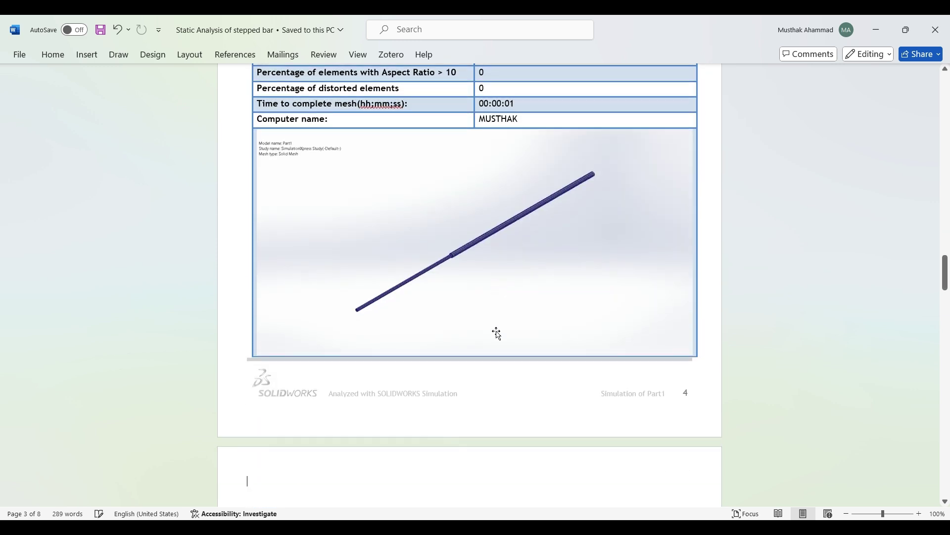
{"action": "scroll", "coordinate": [497, 332], "scroll_direction": "down", "scroll_amount": 10}
{"action": "scroll", "coordinate": [497, 331], "scroll_direction": "up", "scroll_amount": 10}
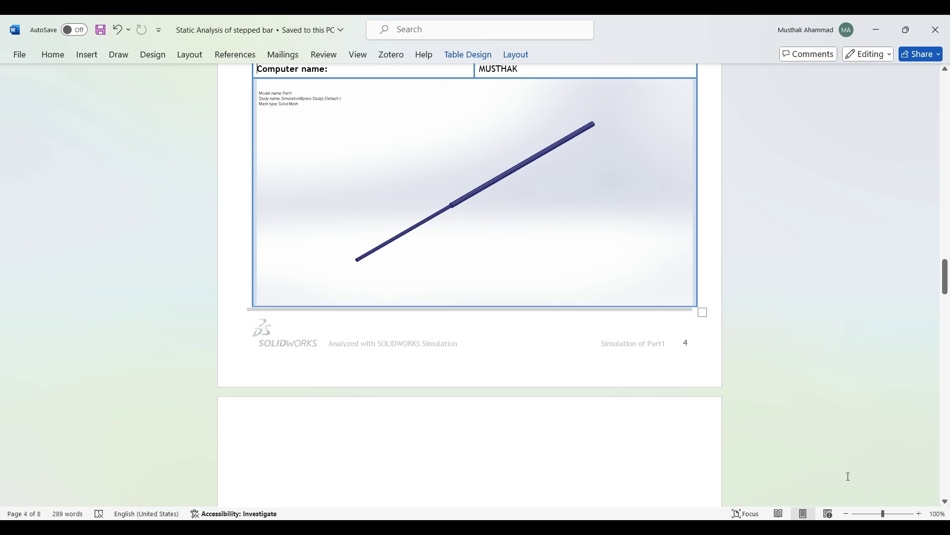
Step: Magnify the report to 280% and inspect the mesh elements along the thicker section of the bar
{"action": "left_click", "coordinate": [920, 514]}
{"action": "left_click", "coordinate": [920, 514]}
{"action": "left_click", "coordinate": [919, 514]}
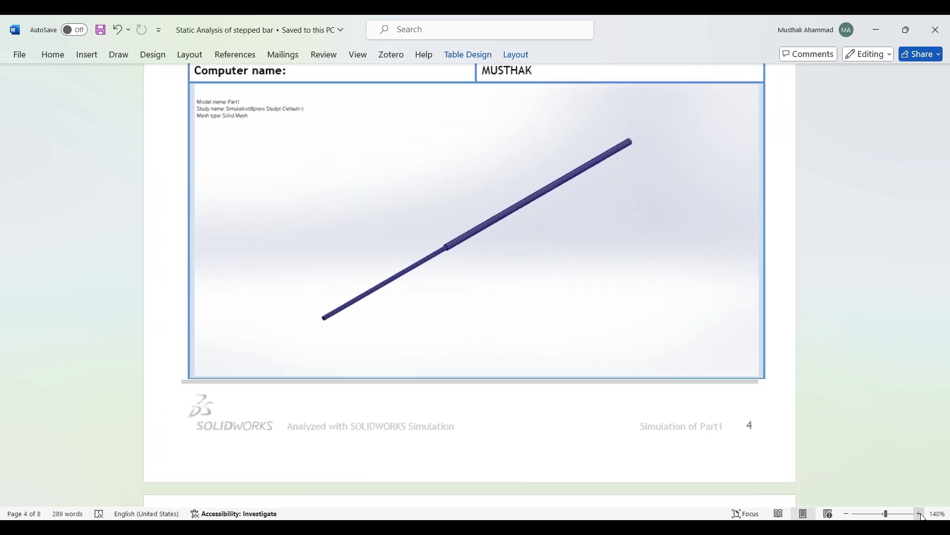
{"action": "left_click", "coordinate": [920, 514]}
{"action": "left_click", "coordinate": [919, 513]}
{"action": "left_click", "coordinate": [920, 513]}
{"action": "left_click", "coordinate": [920, 514]}
{"action": "left_click", "coordinate": [920, 514]}
{"action": "left_click", "coordinate": [921, 514]}
{"action": "left_click", "coordinate": [921, 514]}
{"action": "left_click", "coordinate": [920, 514]}
{"action": "left_click", "coordinate": [920, 514]}
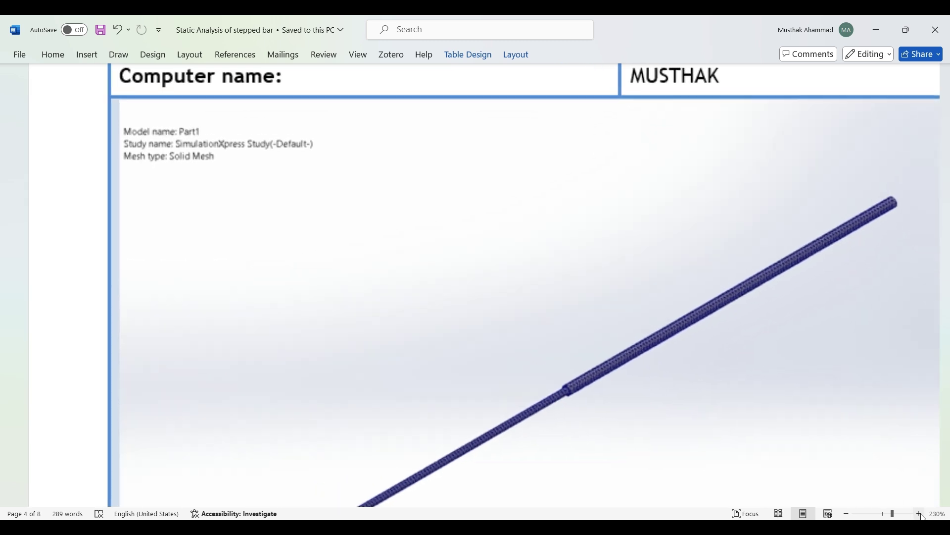
{"action": "left_click", "coordinate": [921, 513]}
{"action": "left_click", "coordinate": [920, 513]}
{"action": "left_click", "coordinate": [920, 514]}
{"action": "left_click", "coordinate": [920, 514]}
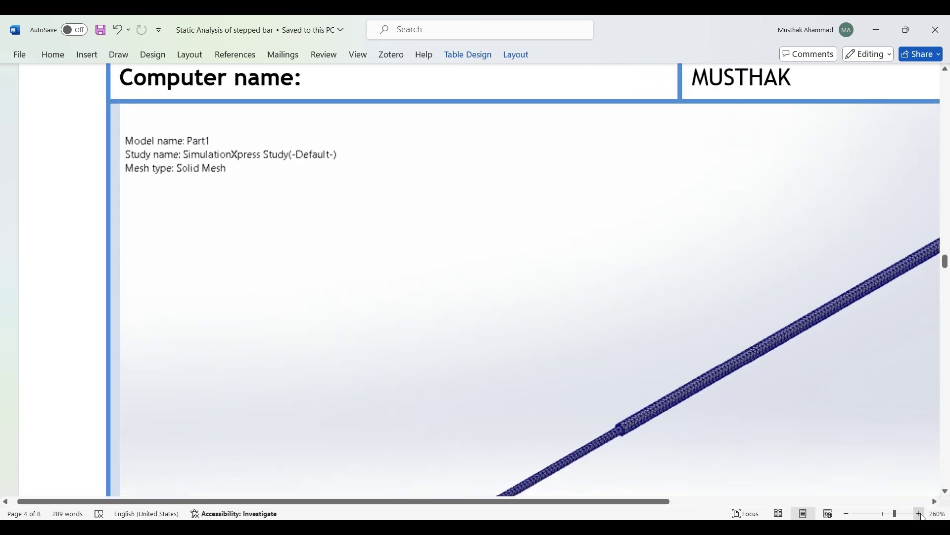
{"action": "left_click", "coordinate": [920, 514]}
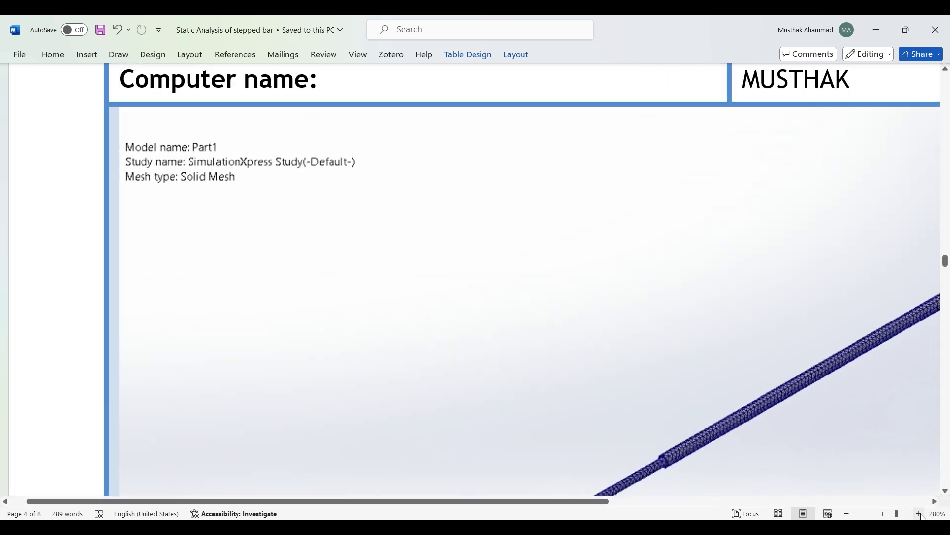
{"action": "left_click_drag", "start_coordinate": [935, 502], "coordinate": [935, 502]}
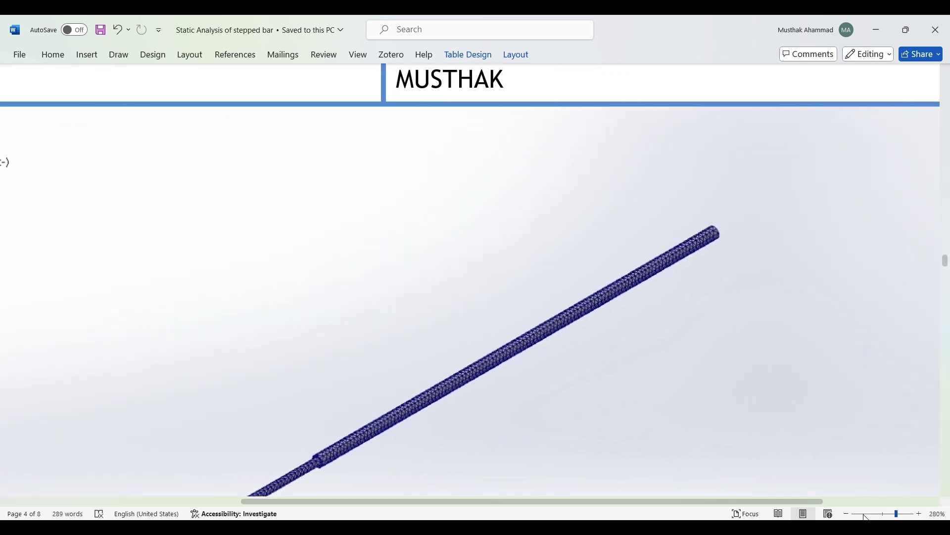
Step: Reduce the magnification to 130% to view the whole mesh image, and continue to page 5
{"action": "left_click", "coordinate": [848, 514]}
{"action": "left_click", "coordinate": [847, 514]}
{"action": "left_click", "coordinate": [847, 514]}
{"action": "left_click", "coordinate": [847, 513]}
{"action": "left_click", "coordinate": [848, 513]}
{"action": "left_click", "coordinate": [848, 514]}
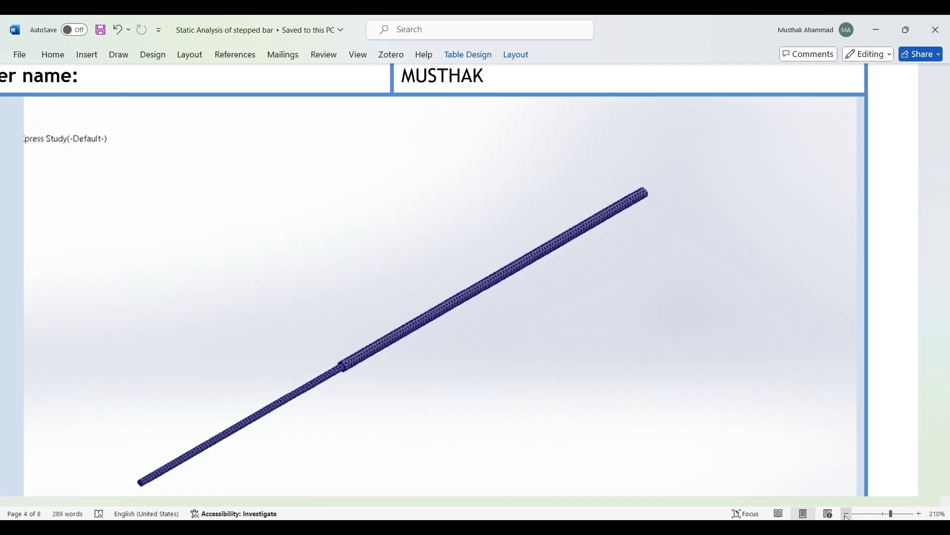
{"action": "left_click", "coordinate": [847, 514]}
{"action": "left_click", "coordinate": [847, 514]}
{"action": "left_click", "coordinate": [847, 514]}
{"action": "left_click", "coordinate": [847, 514]}
{"action": "left_click", "coordinate": [848, 514]}
{"action": "left_click", "coordinate": [847, 514]}
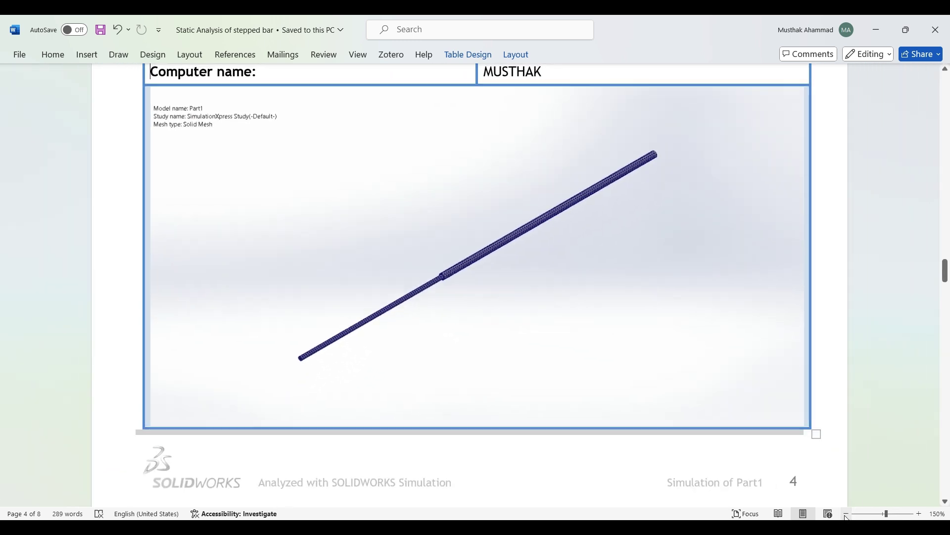
{"action": "left_click", "coordinate": [847, 514]}
{"action": "left_click_drag", "start_coordinate": [946, 502], "coordinate": [946, 502]}
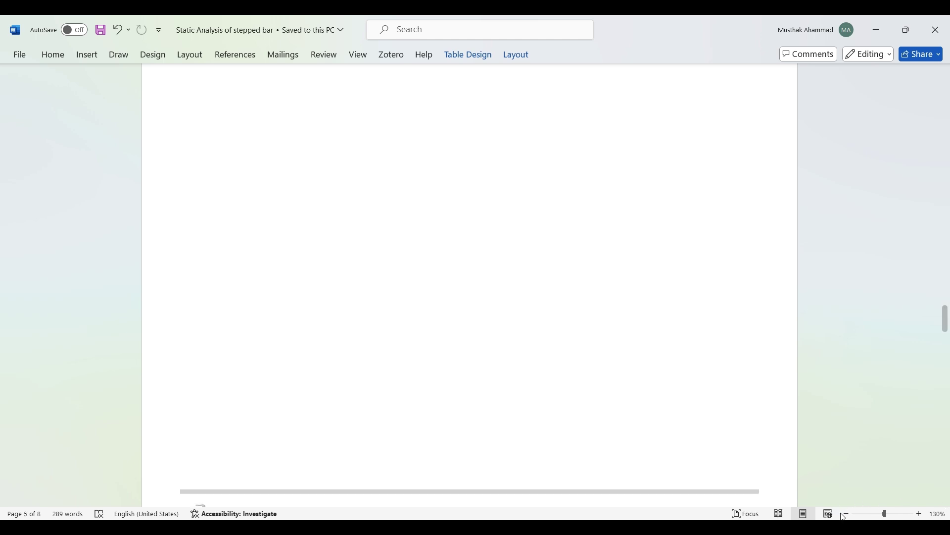
Step: Restore the report to 100% magnification and review the study results through to the Conclusion section
{"action": "left_click", "coordinate": [845, 514]}
{"action": "left_click", "coordinate": [846, 514]}
{"action": "left_click", "coordinate": [846, 514]}
{"action": "left_click", "coordinate": [885, 514]}
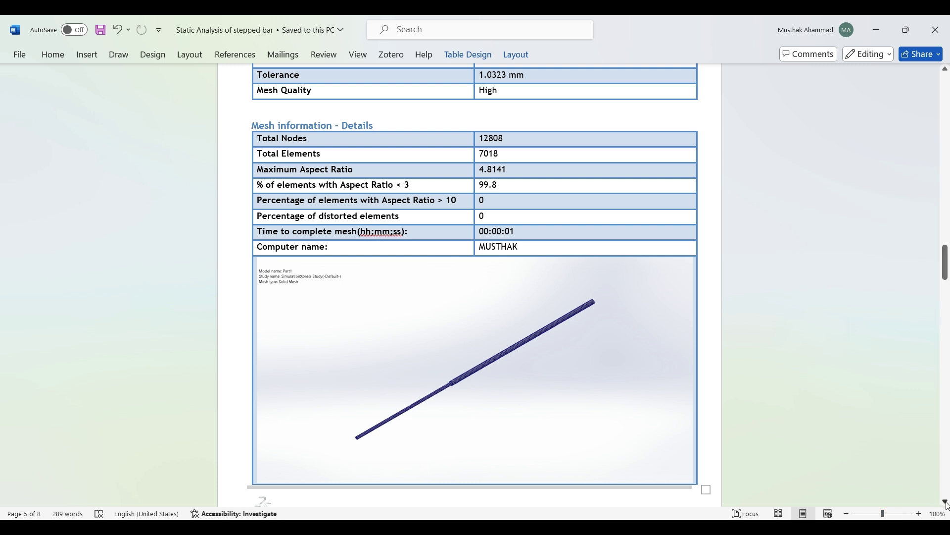
{"action": "left_click_drag", "start_coordinate": [947, 504], "coordinate": [947, 504]}
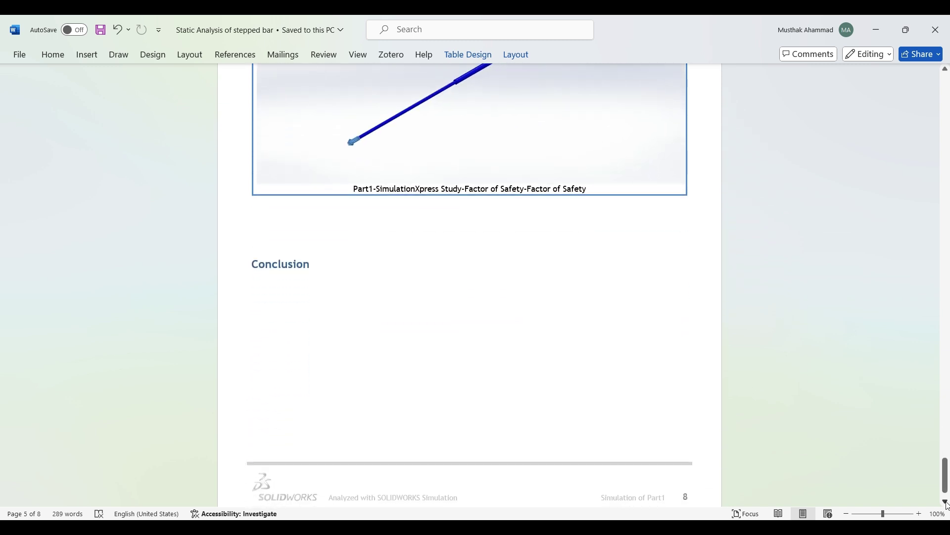